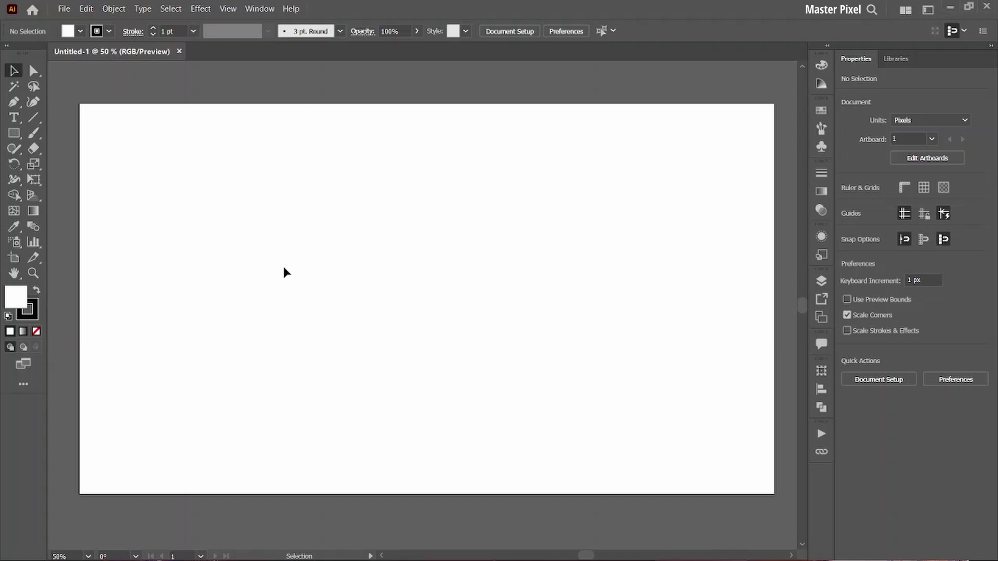
# Draw a 100 × 100 px circle near the artboard's top-left using the Ellipse dialog.
pyautogui.moveTo(14, 133); pyautogui.dragTo(52, 165)
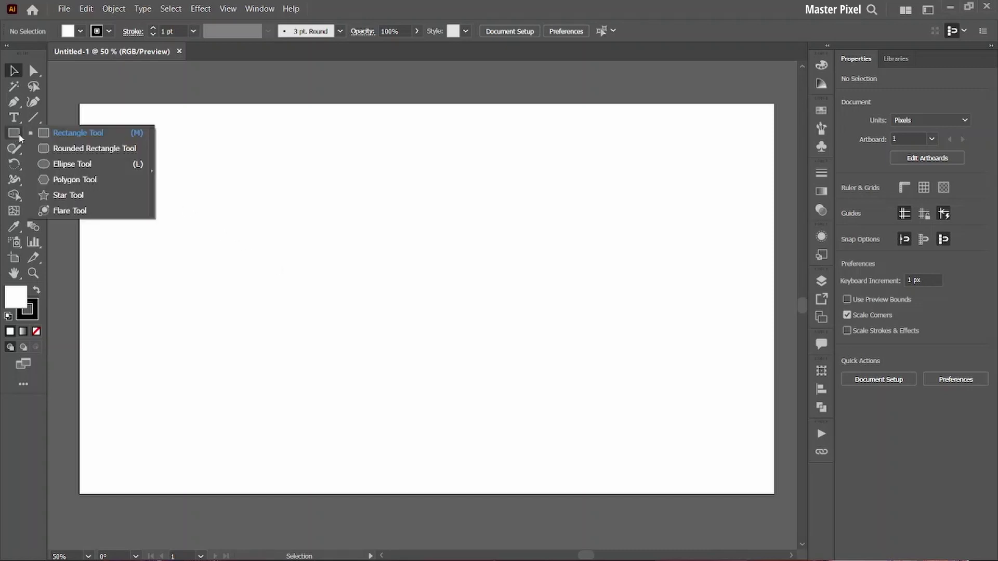
pyautogui.click(125, 173)
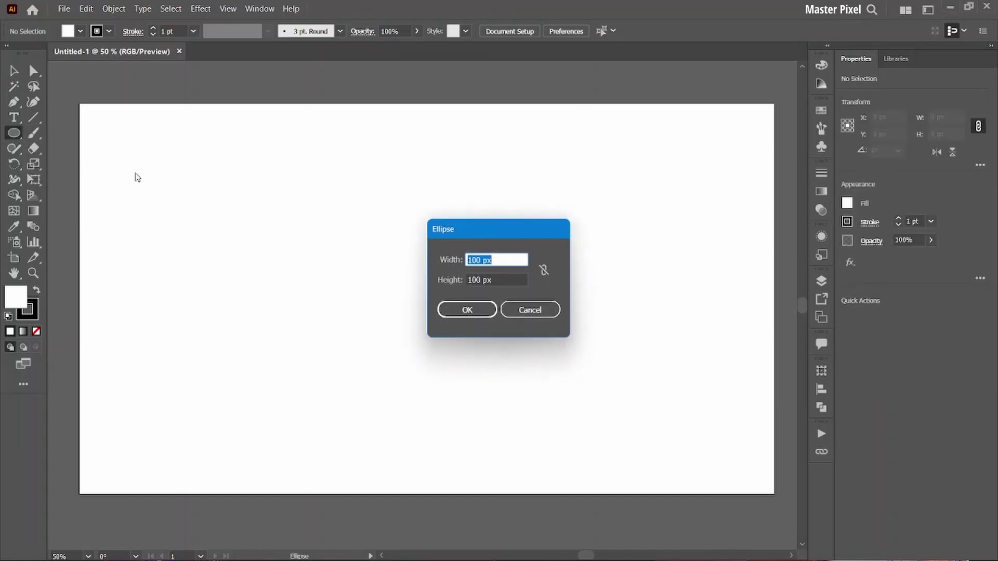
pyautogui.click(445, 307)
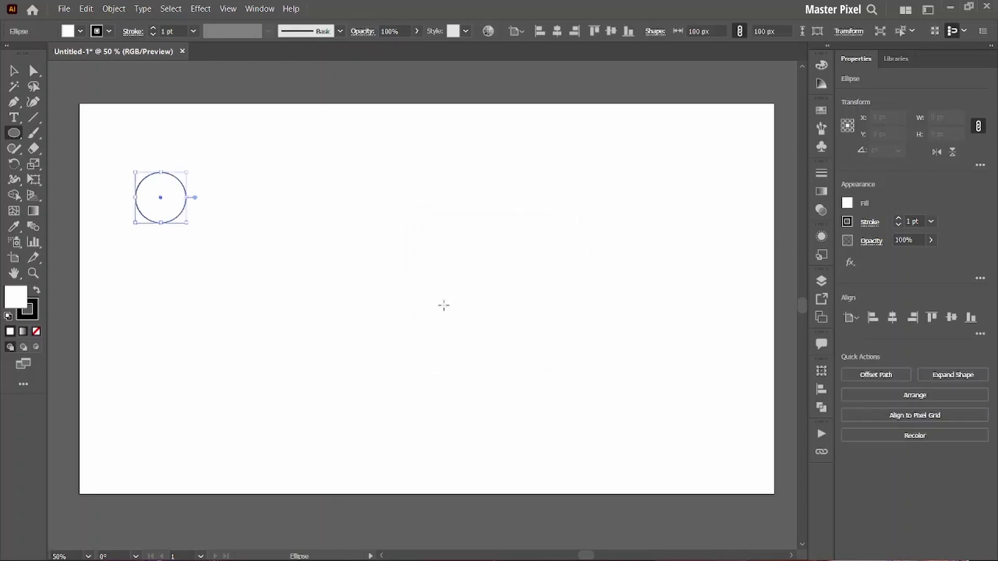
# Give the circle a dark grey fill and a green stroke.
pyautogui.click(80, 31)
pyautogui.click(36, 91)
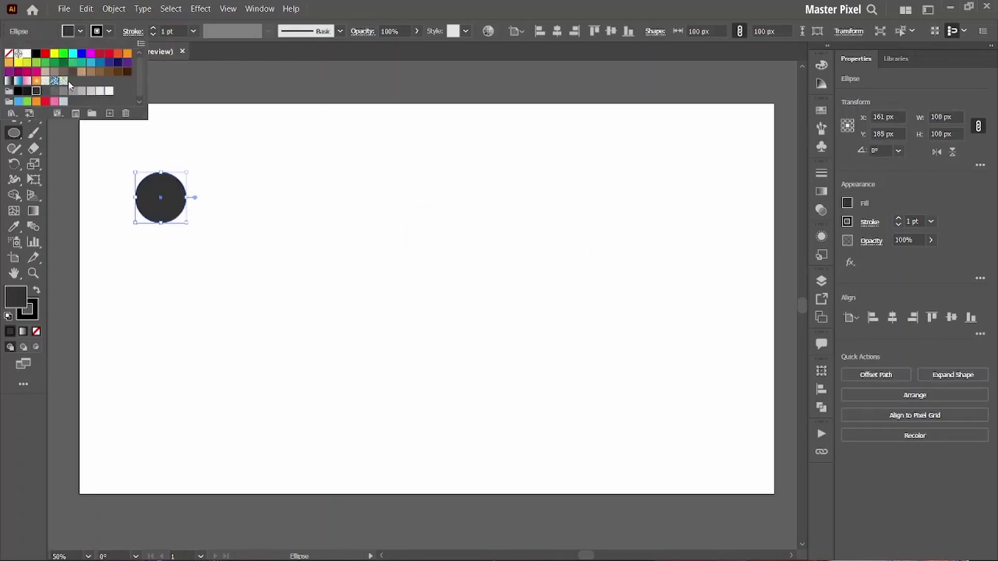
pyautogui.click(106, 33)
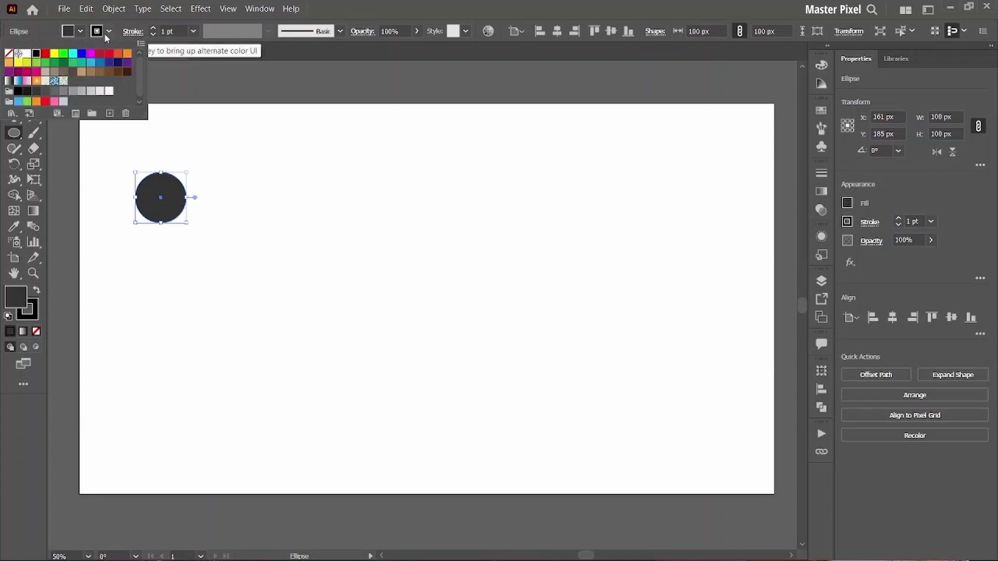
pyautogui.click(63, 54)
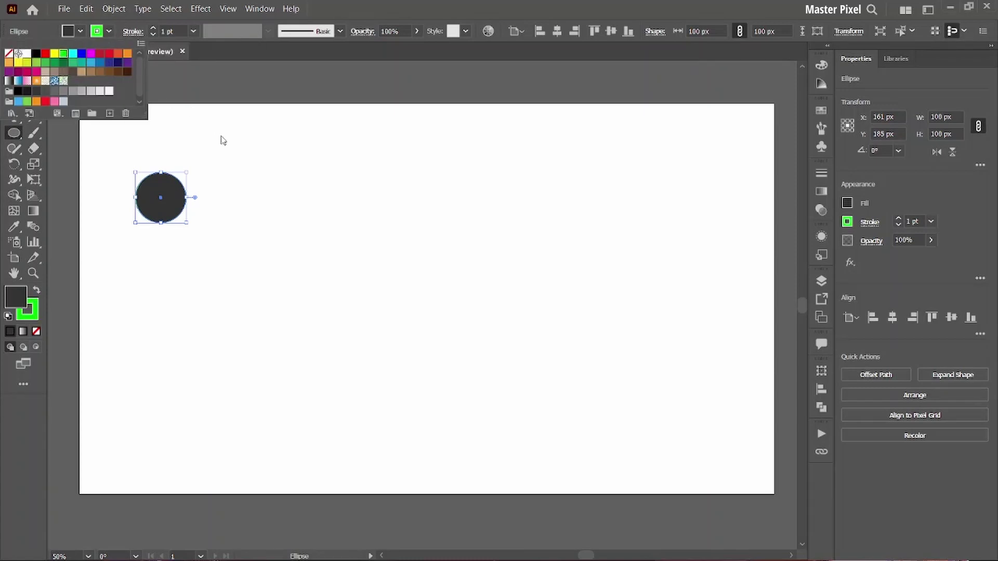
# Set the stroke weight to 20 pt, aligned to the path centre.
pyautogui.click(133, 33)
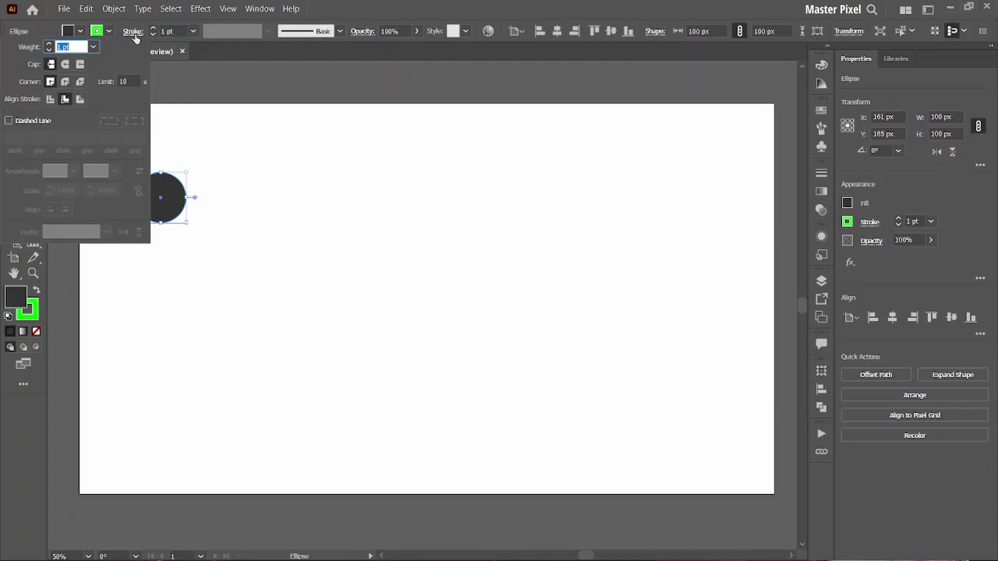
pyautogui.click(52, 97)
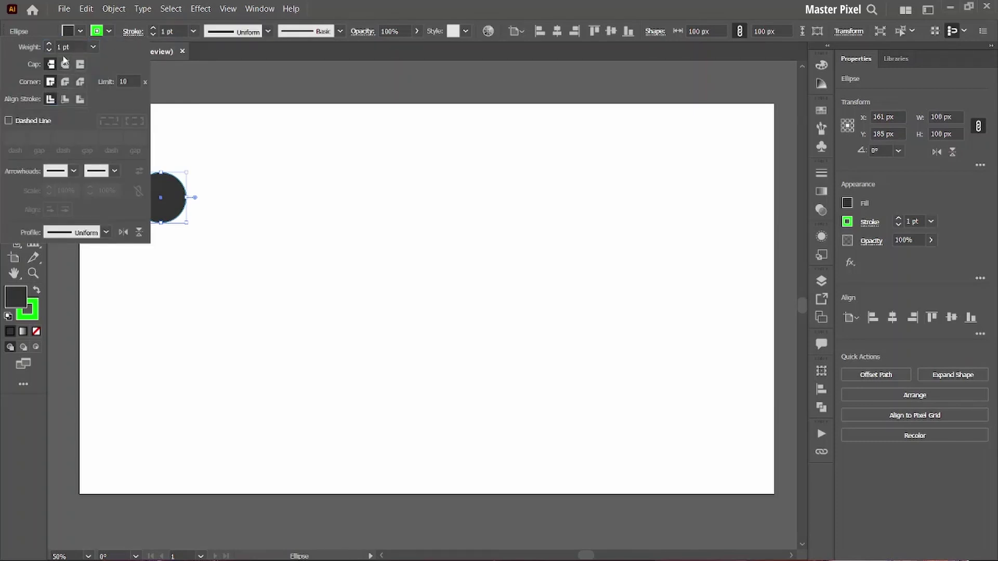
pyautogui.click(92, 47)
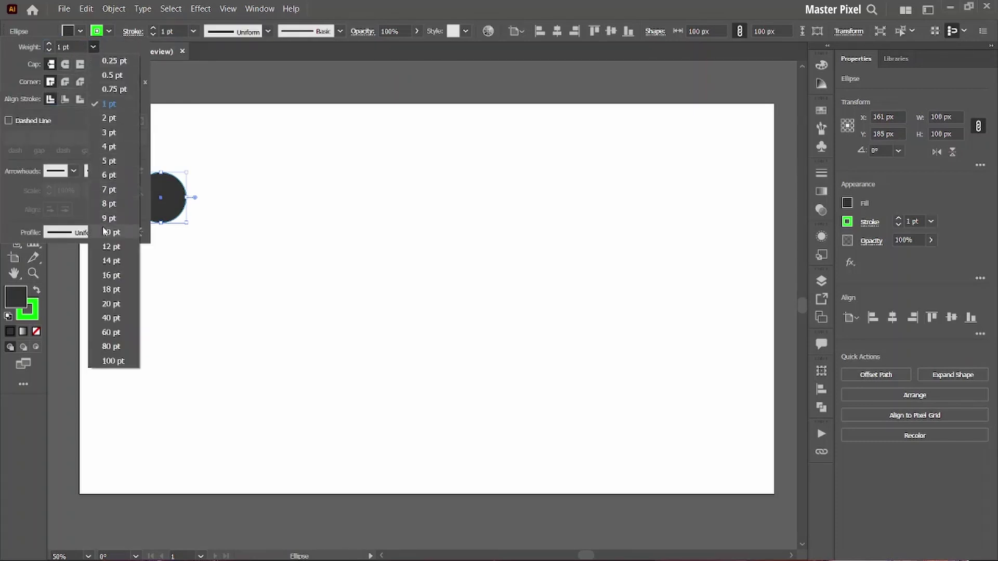
pyautogui.click(109, 304)
pyautogui.click(237, 186)
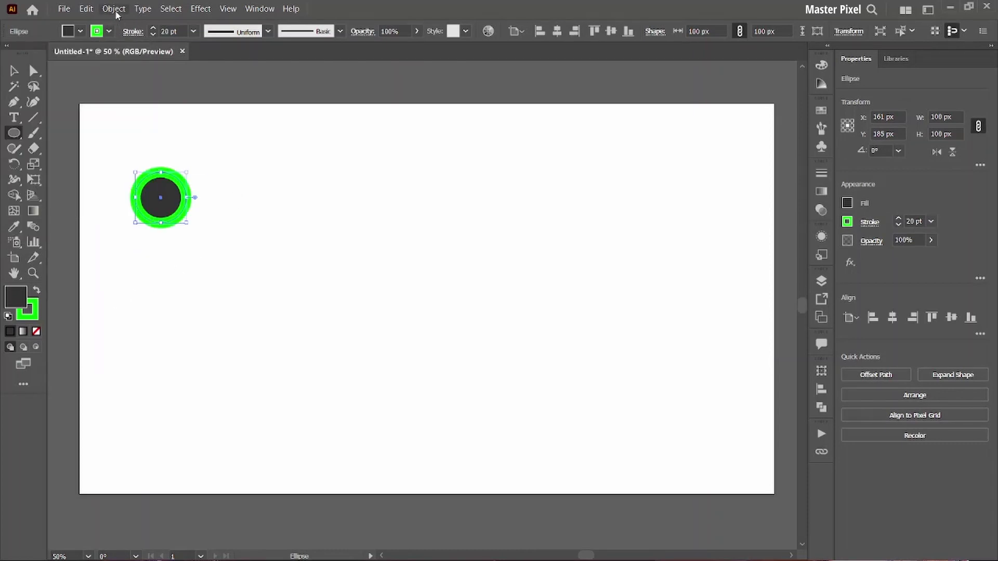
# Apply a Transform effect moving the circle 100 px horizontally with 2 copies.
pyautogui.click(197, 12)
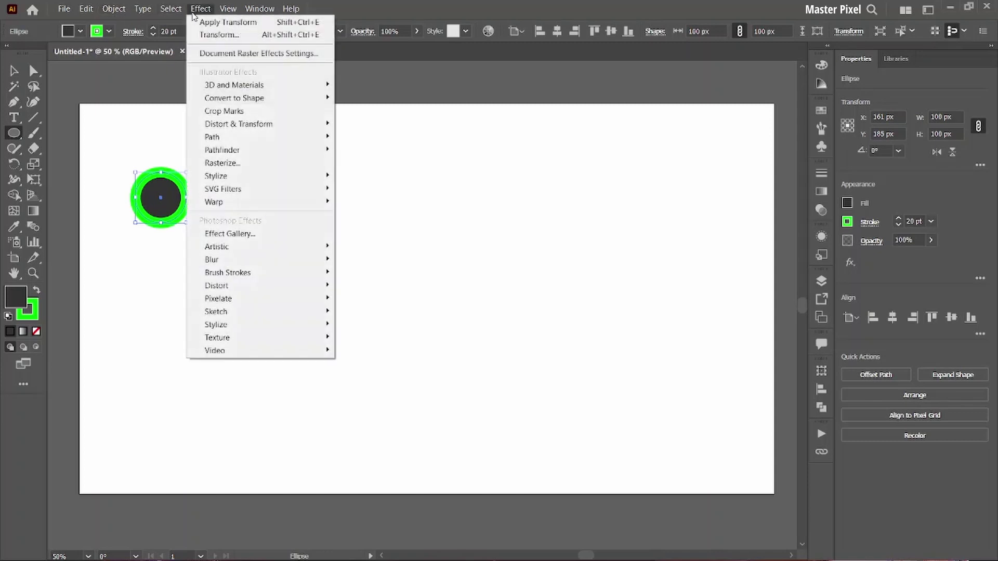
pyautogui.moveTo(239, 124)
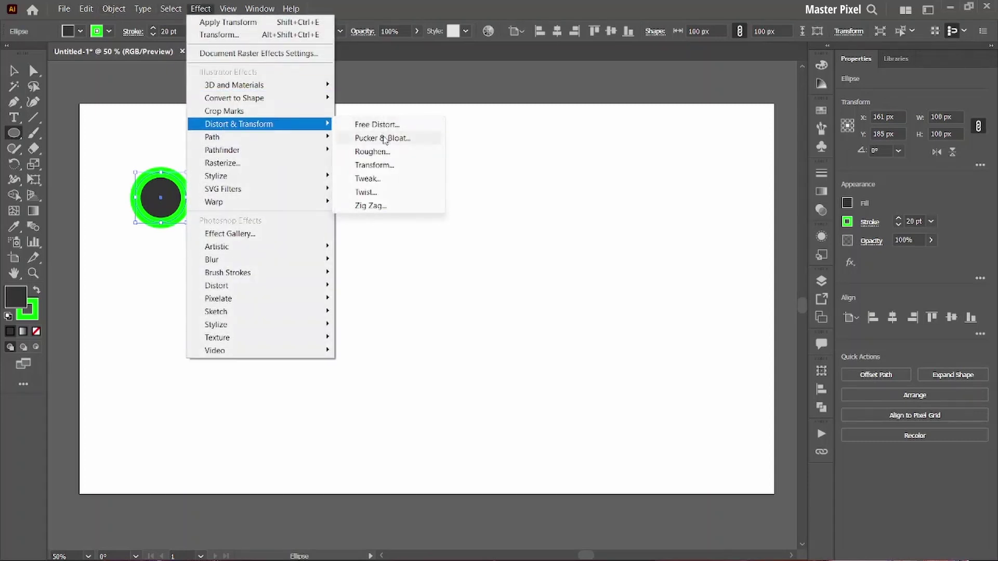
pyautogui.click(375, 168)
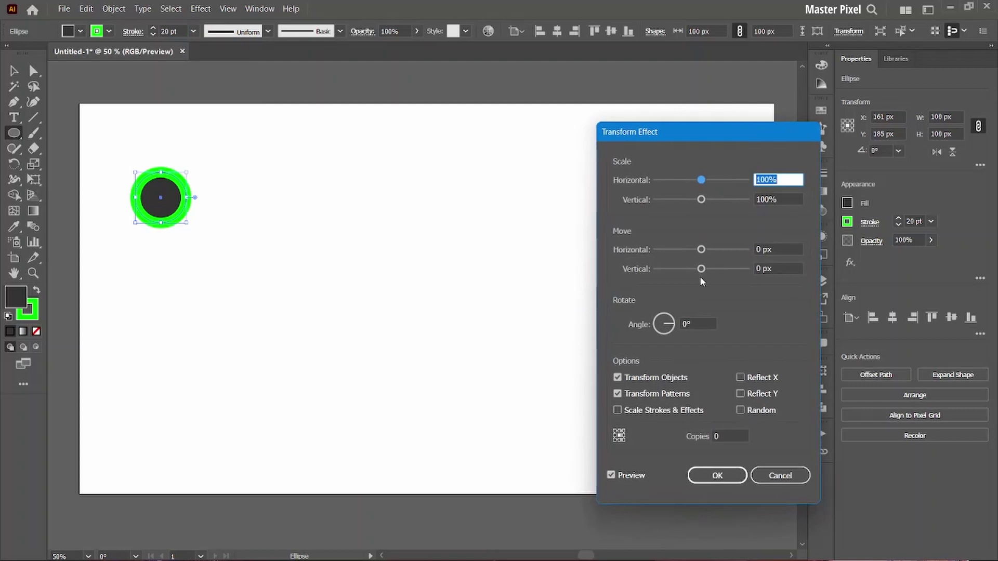
pyautogui.click(779, 251)
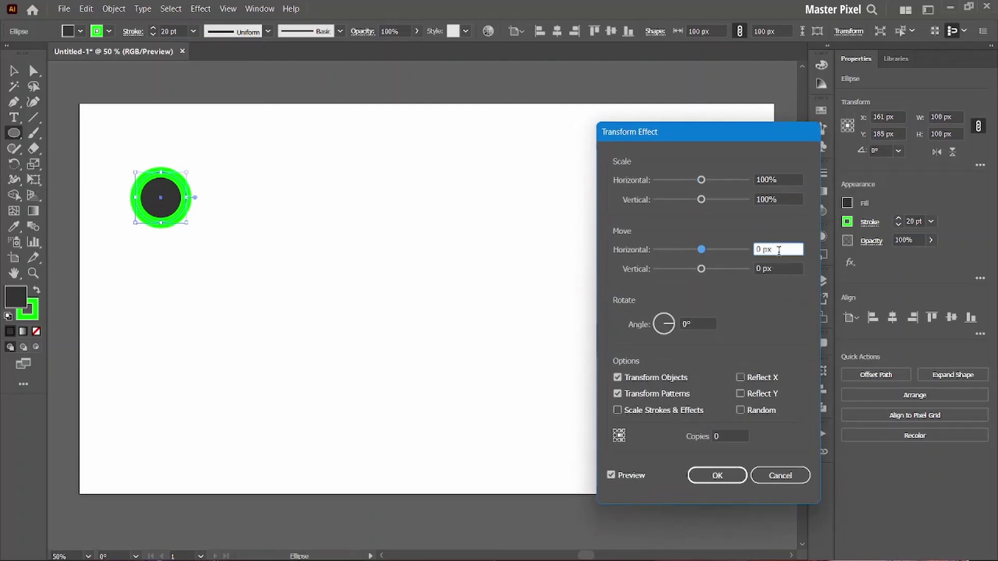
pyautogui.press('Up')
pyautogui.press('Up')
pyautogui.press('Up')
pyautogui.press('Up')
pyautogui.press('Up')
pyautogui.press('Up')
pyautogui.press('Up')
pyautogui.press('Up')
pyautogui.press('Up')
pyautogui.press('Up')
pyautogui.press('Up')
pyautogui.press('Up')
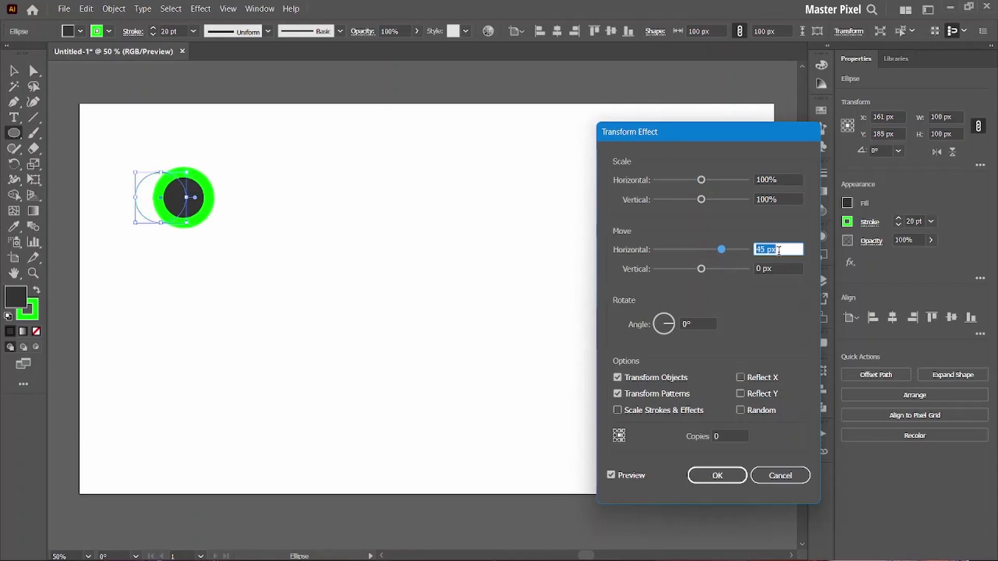
pyautogui.press('Up')
pyautogui.press('Up')
pyautogui.press('Up')
pyautogui.press('Up')
pyautogui.press('Up')
pyautogui.press('Up')
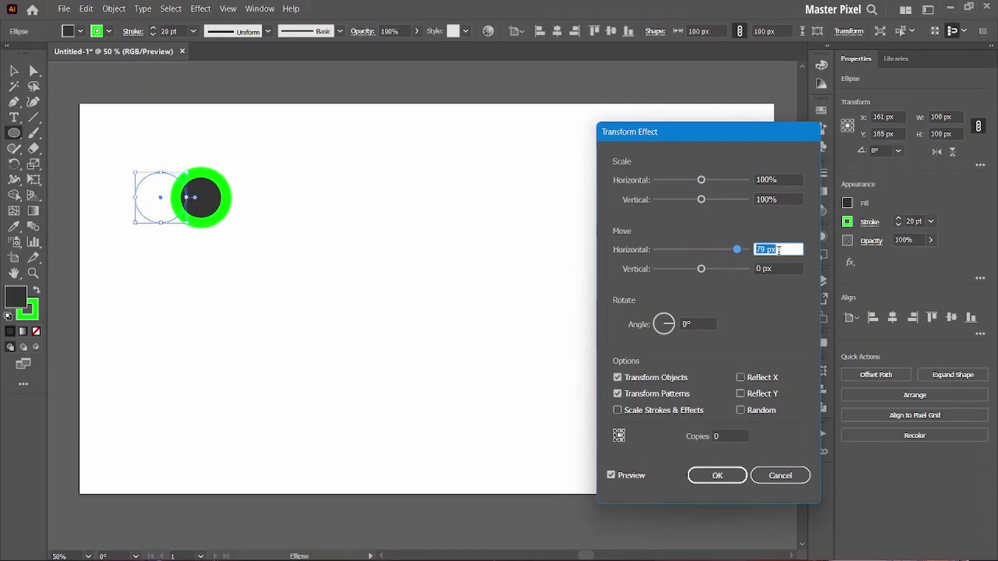
pyautogui.write('100')
pyautogui.click(738, 435)
pyautogui.press('Up')
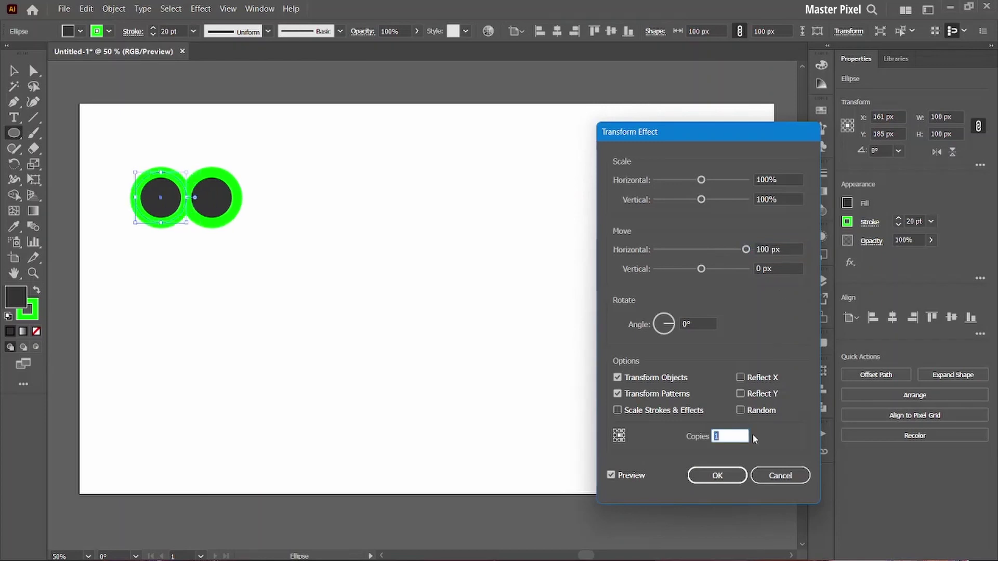
pyautogui.press('Up')
pyautogui.click(704, 474)
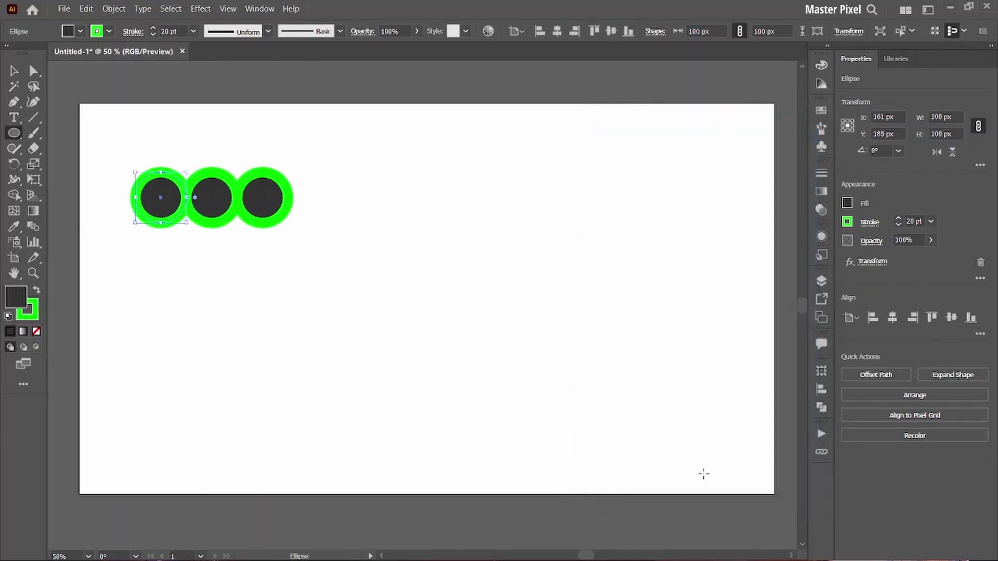
pyautogui.click(200, 8)
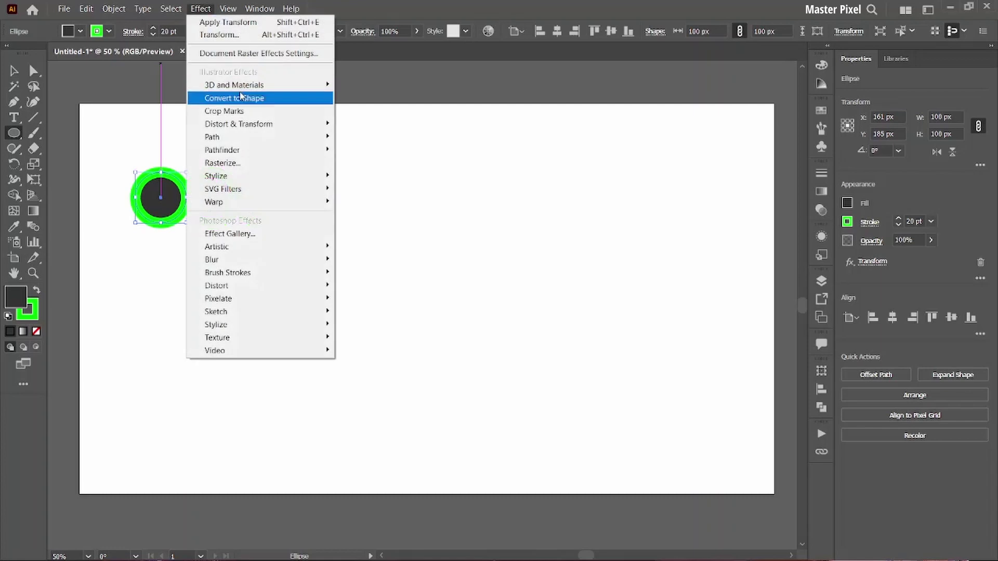
pyautogui.moveTo(239, 124)
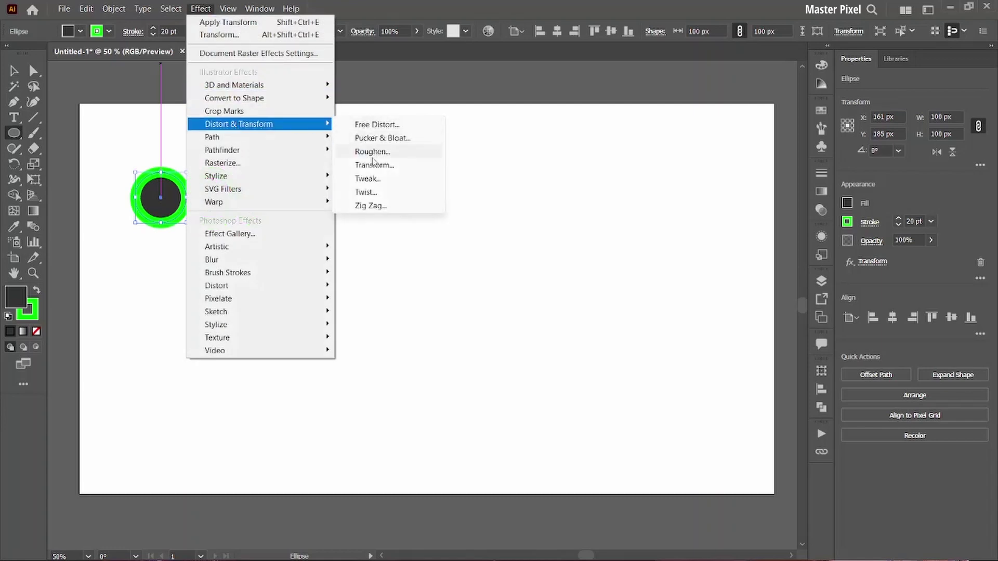
# Add a second Transform effect moving 2 copies 100 px downward, forming a 3 × 3 grid.
pyautogui.click(373, 165)
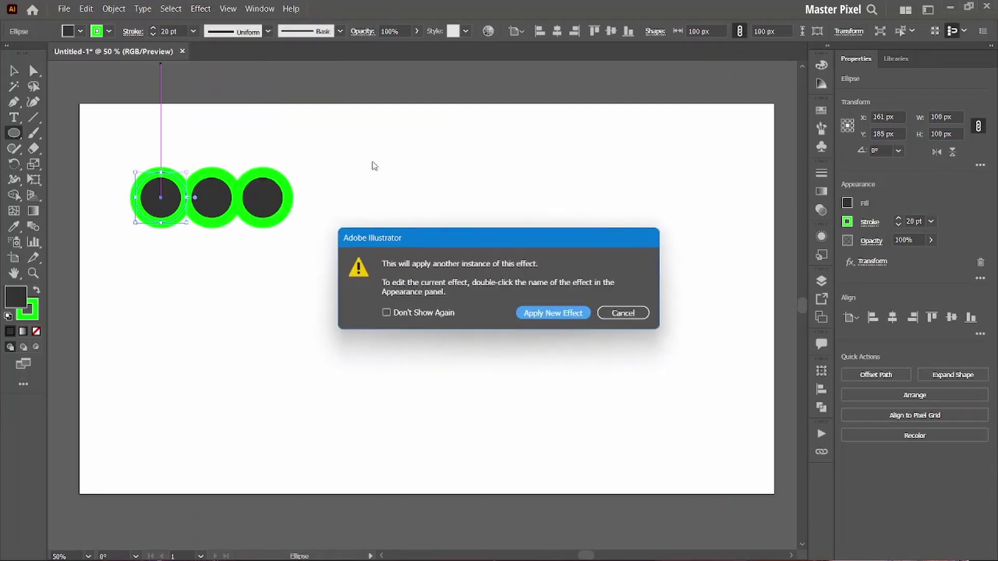
pyautogui.click(542, 312)
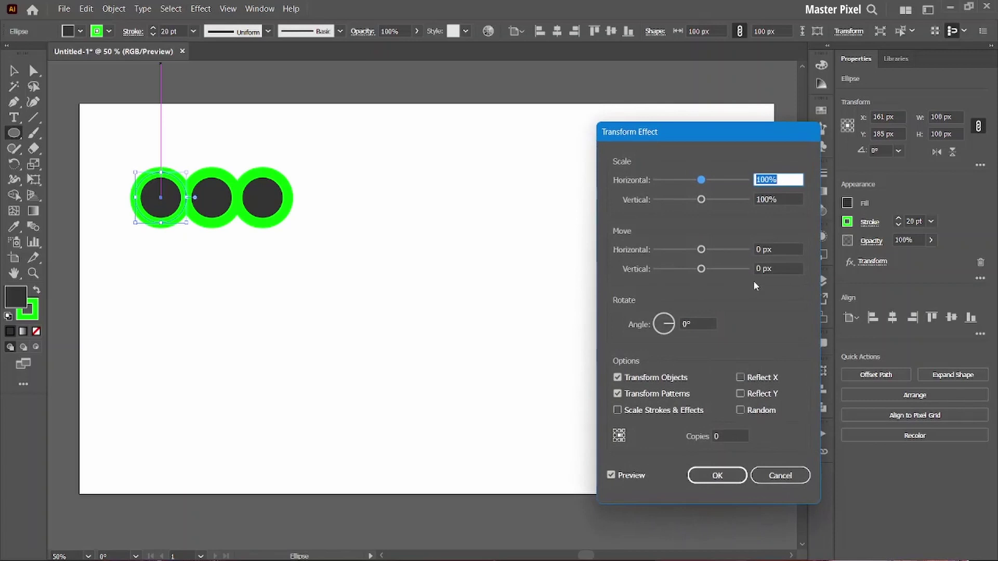
pyautogui.click(777, 269)
pyautogui.write('1')
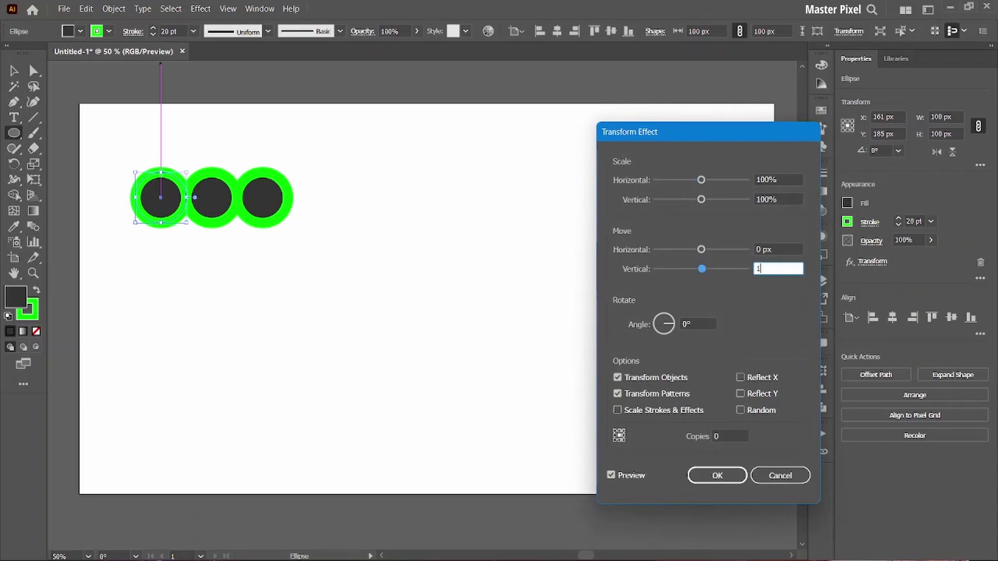
pyautogui.write('00')
pyautogui.click(724, 431)
pyautogui.press('Up')
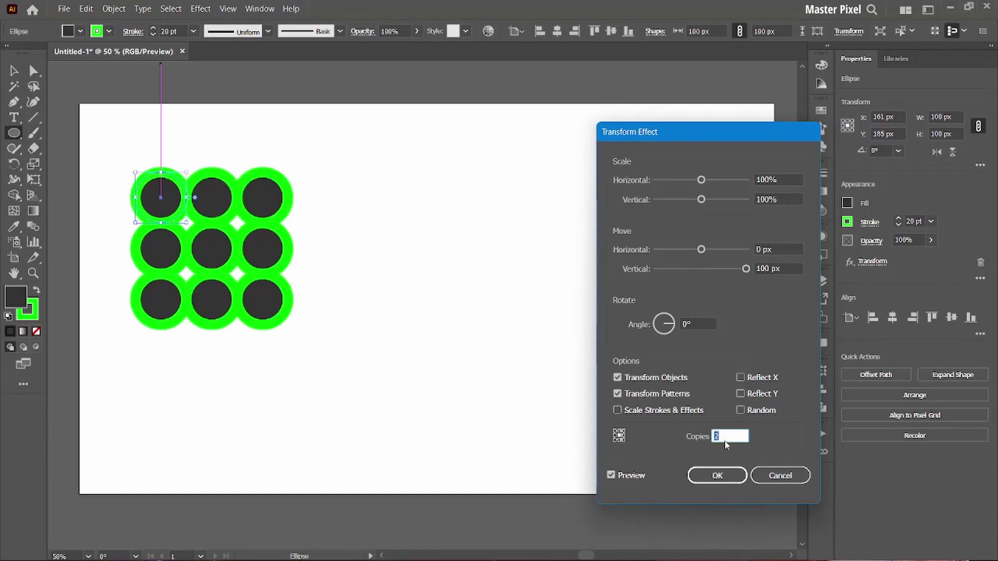
pyautogui.click(717, 475)
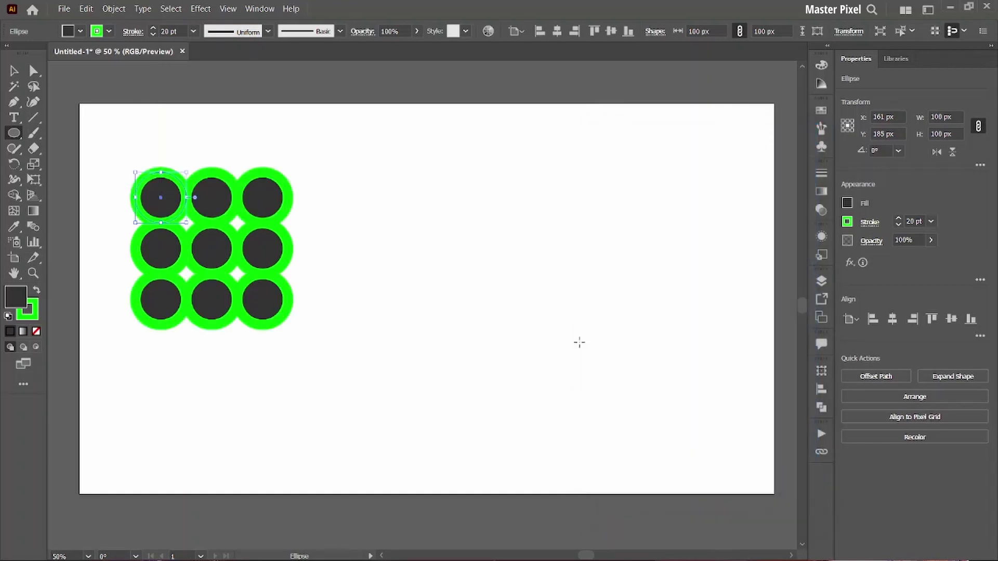
# Expand the Transform effects into nine separate circles and pick the Shape Builder tool.
pyautogui.click(111, 11)
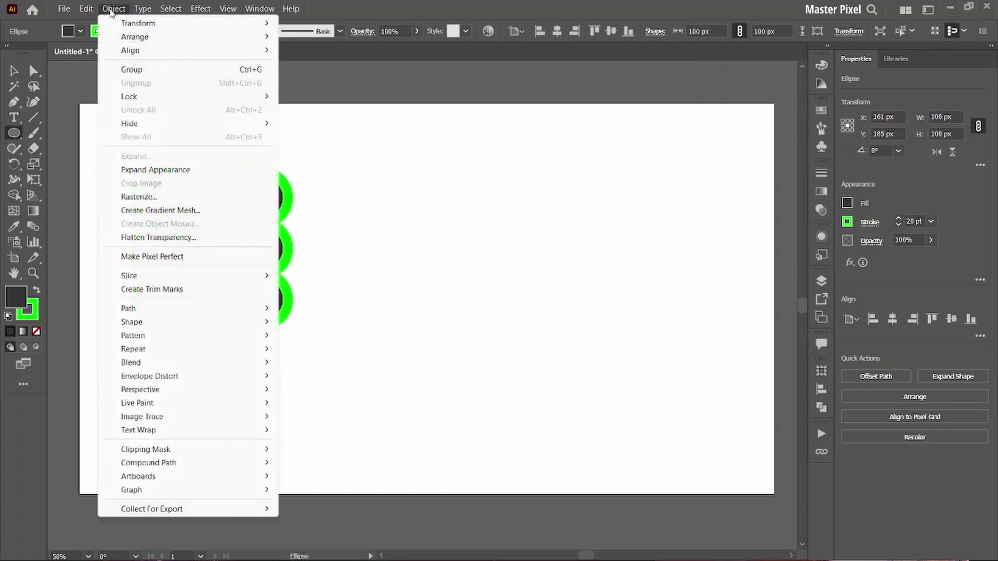
pyautogui.click(148, 167)
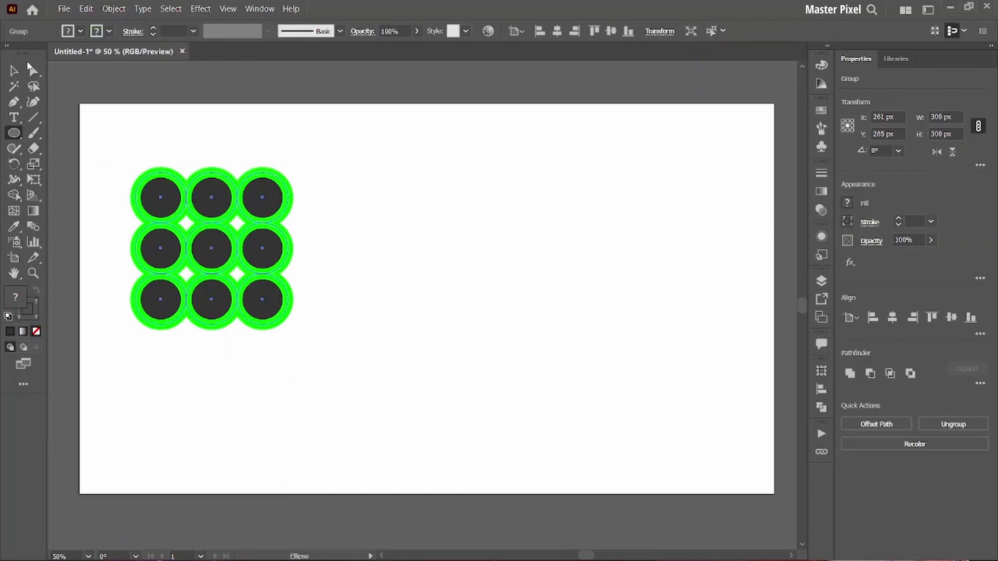
pyautogui.click(13, 71)
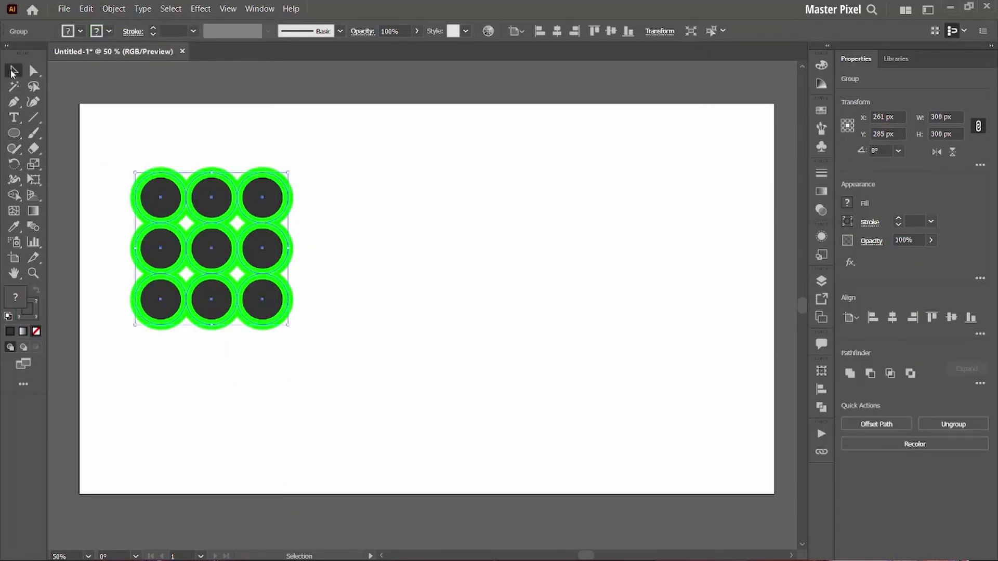
pyautogui.click(13, 195)
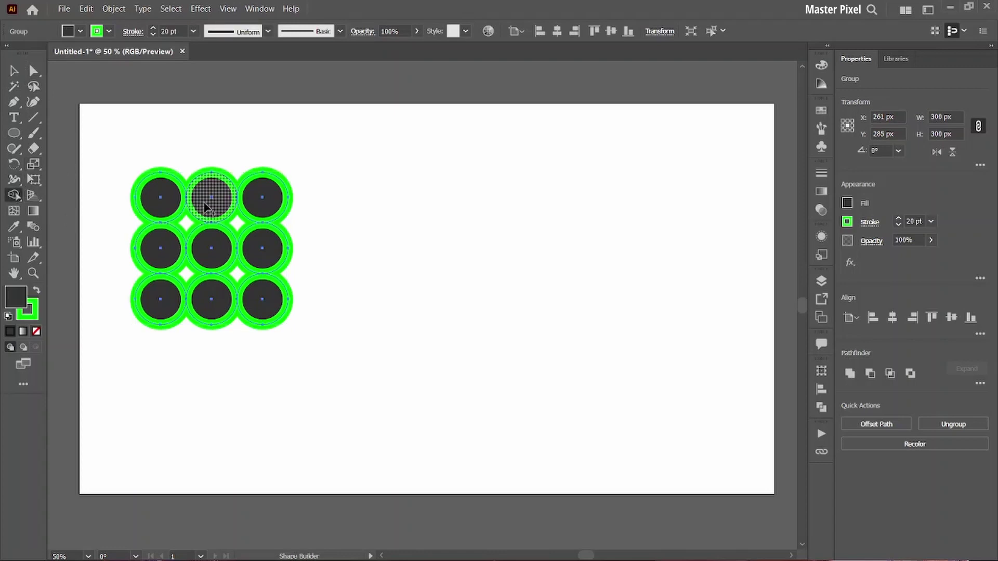
# Merge top-middle with middle-left and centre with bottom-right circles using Shape Builder.
pyautogui.moveTo(210, 200)
pyautogui.mouseDown()
pyautogui.moveTo(162, 248)
pyautogui.moveTo(265, 297)
pyautogui.moveTo(281, 279)
pyautogui.mouseUp()
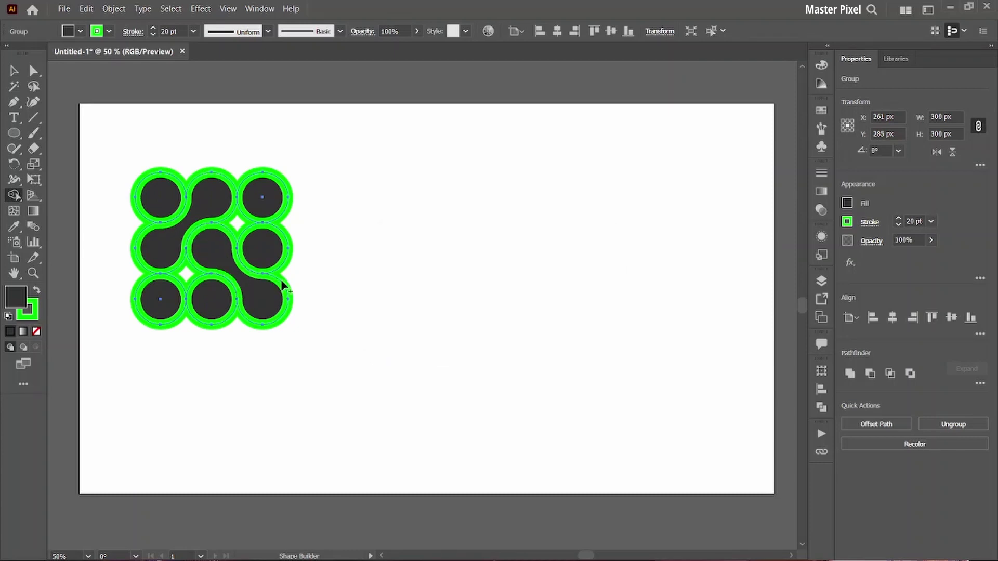
pyautogui.click(14, 71)
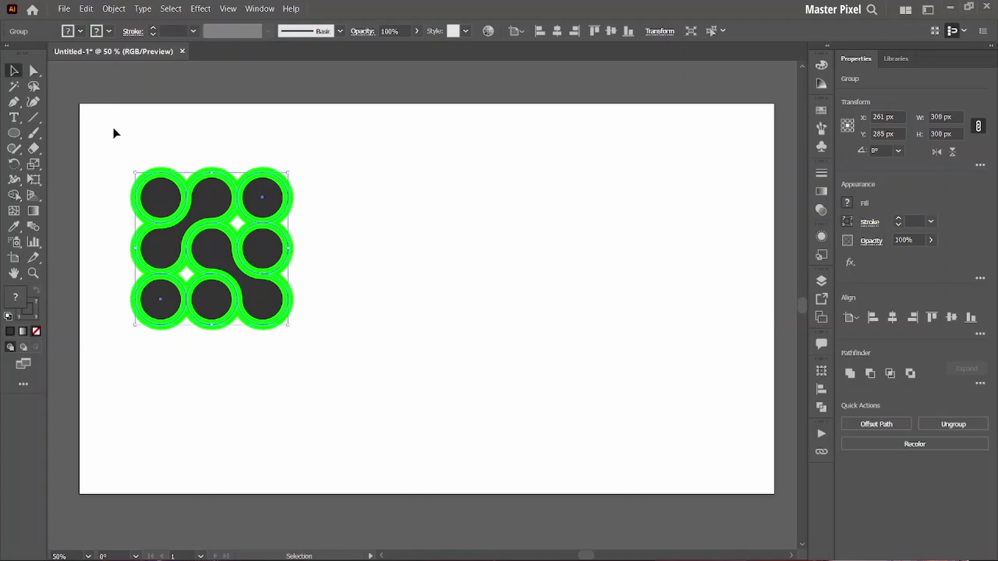
# Expand the grid's fill and stroke into shapes and apply Pathfinder Trim.
pyautogui.click(113, 9)
pyautogui.click(116, 156)
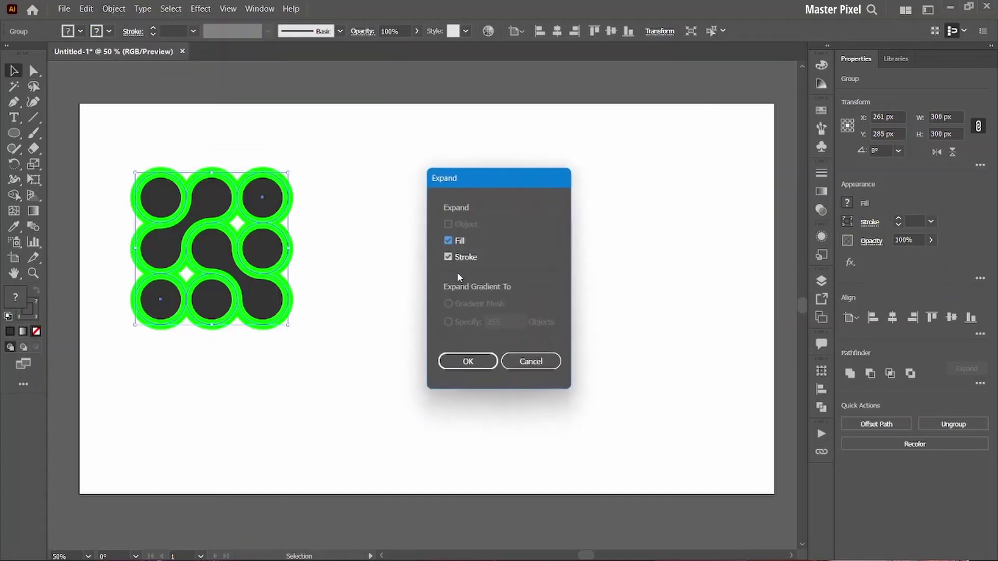
pyautogui.click(470, 360)
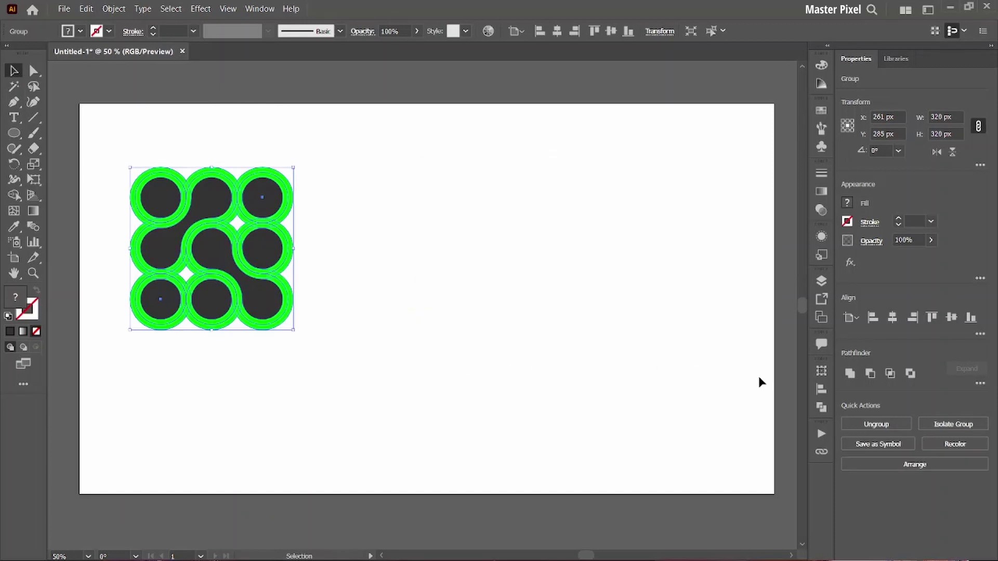
pyautogui.click(821, 408)
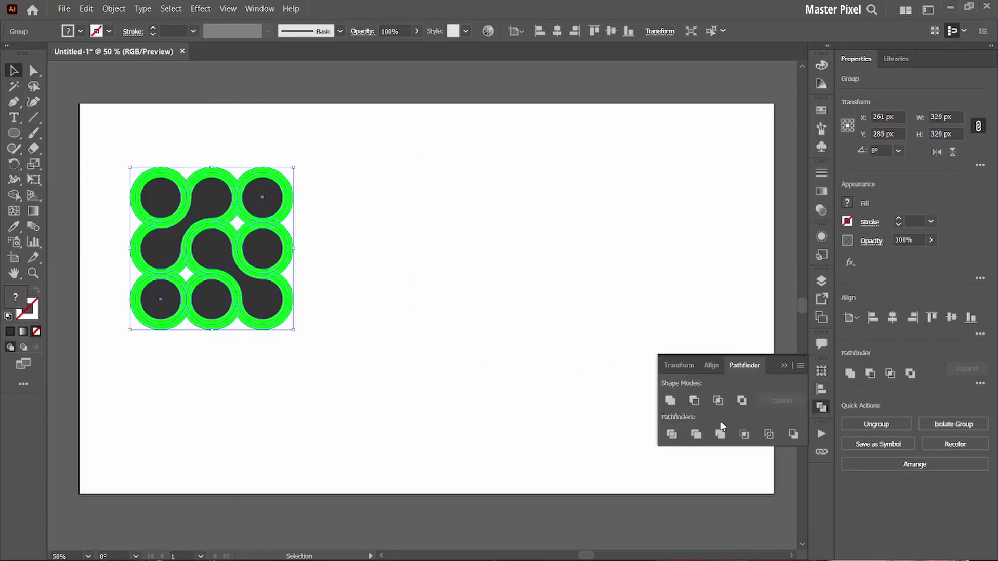
pyautogui.click(695, 434)
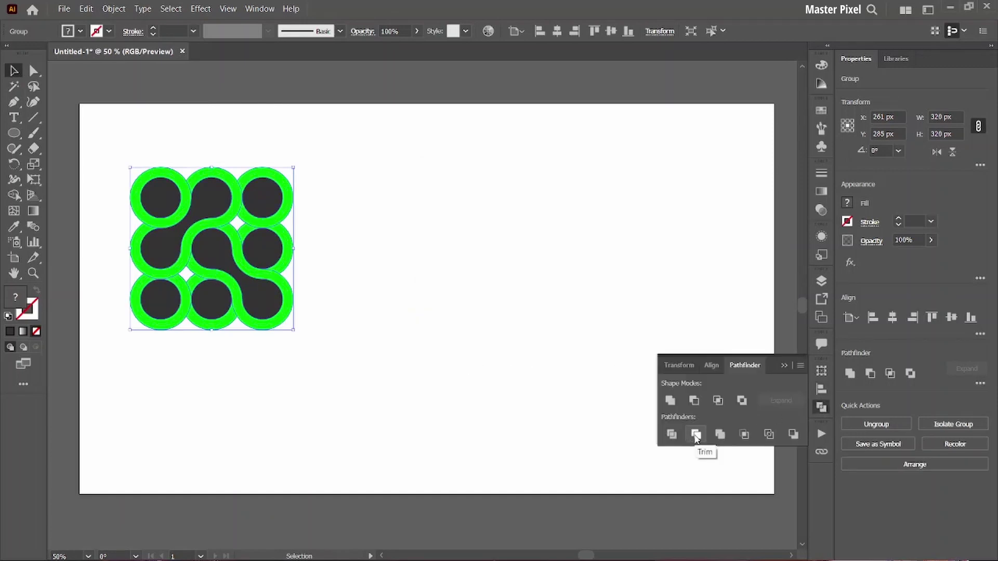
pyautogui.click(784, 366)
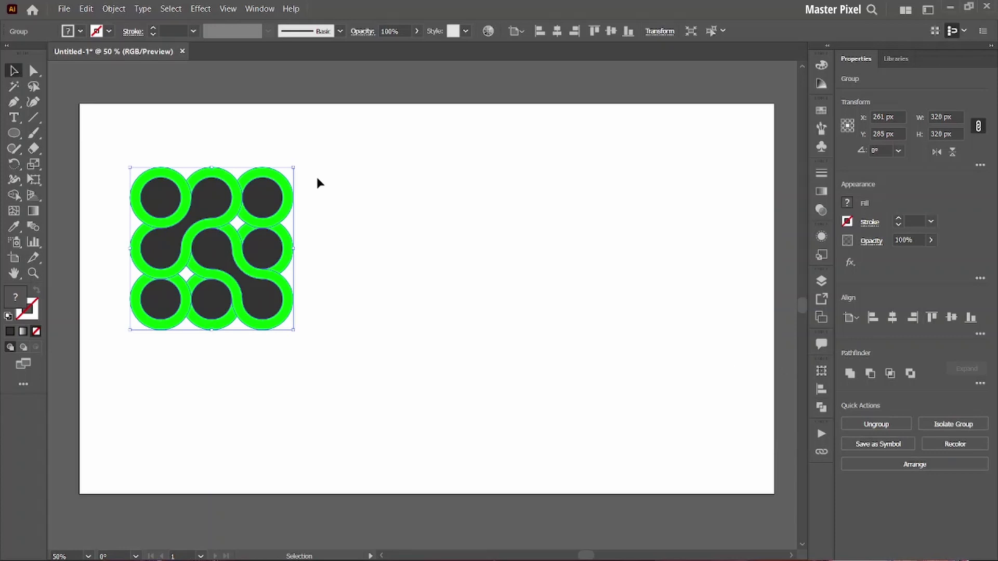
# Ungroup the trimmed grid pieces and deselect everything.
pyautogui.rightClick(255, 222)
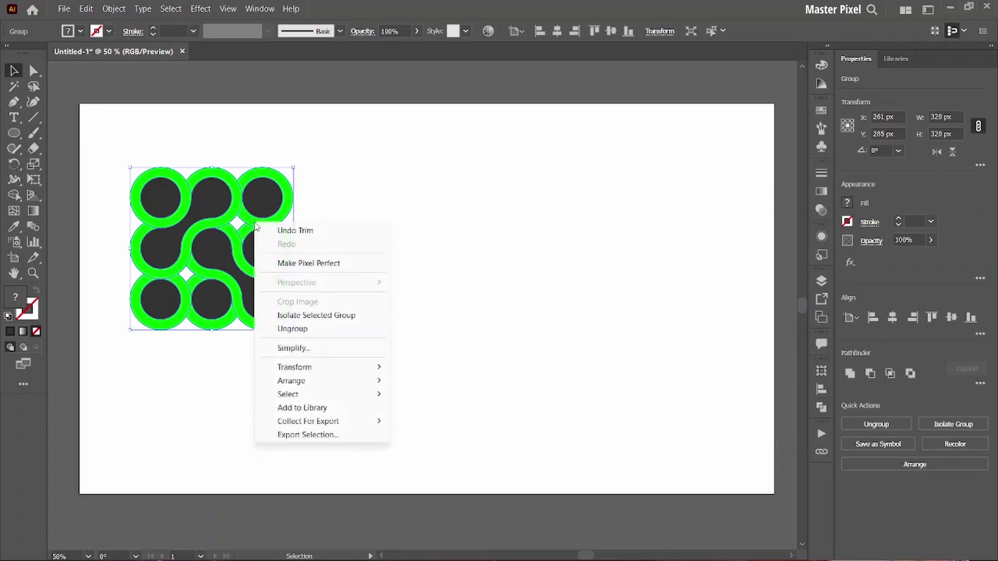
pyautogui.click(295, 327)
pyautogui.click(335, 244)
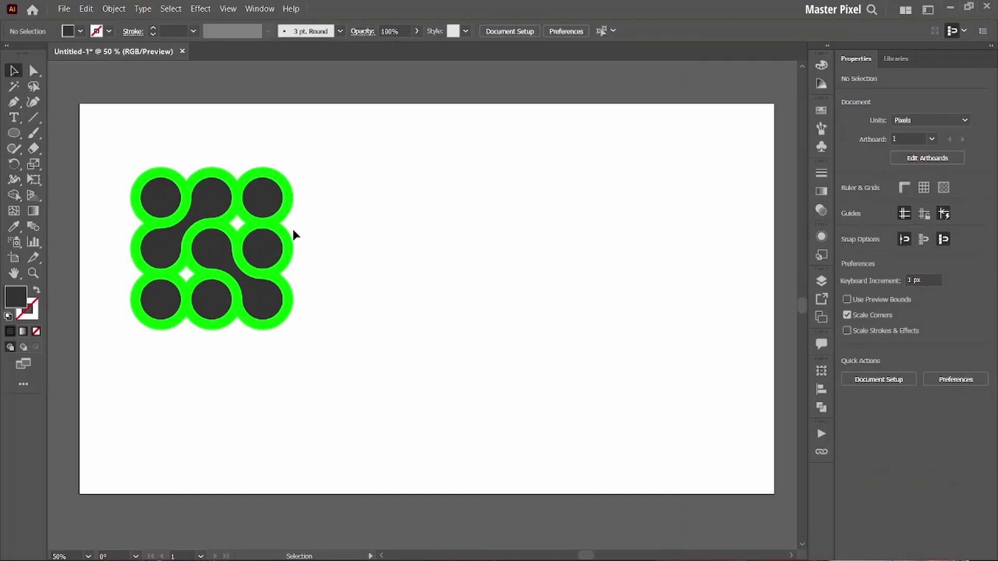
# Select the two linked dark blobs and move them aside from the grid.
pyautogui.click(203, 208)
pyautogui.keyDown('shift'); pyautogui.click(255, 304); pyautogui.keyUp('shift')
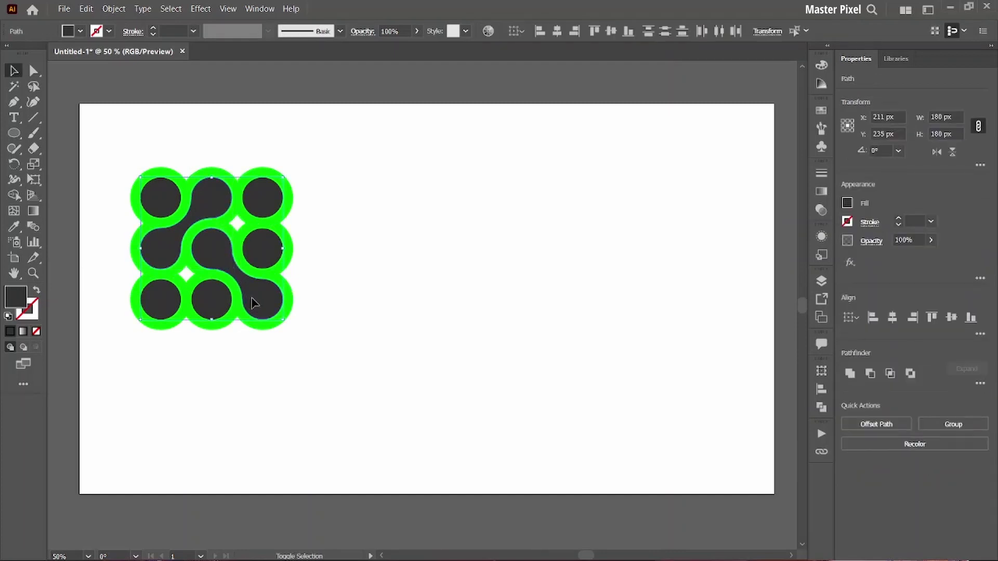
pyautogui.moveTo(234, 251)
pyautogui.mouseDown()
pyautogui.moveTo(372, 205)
pyautogui.moveTo(521, 183)
pyautogui.mouseUp()
# Delete the leftover grid pieces and fit the 198 × 198 px tile into the top-left corner.
pyautogui.moveTo(95, 149)
pyautogui.mouseDown()
pyautogui.moveTo(276, 308)
pyautogui.moveTo(299, 341)
pyautogui.mouseUp()
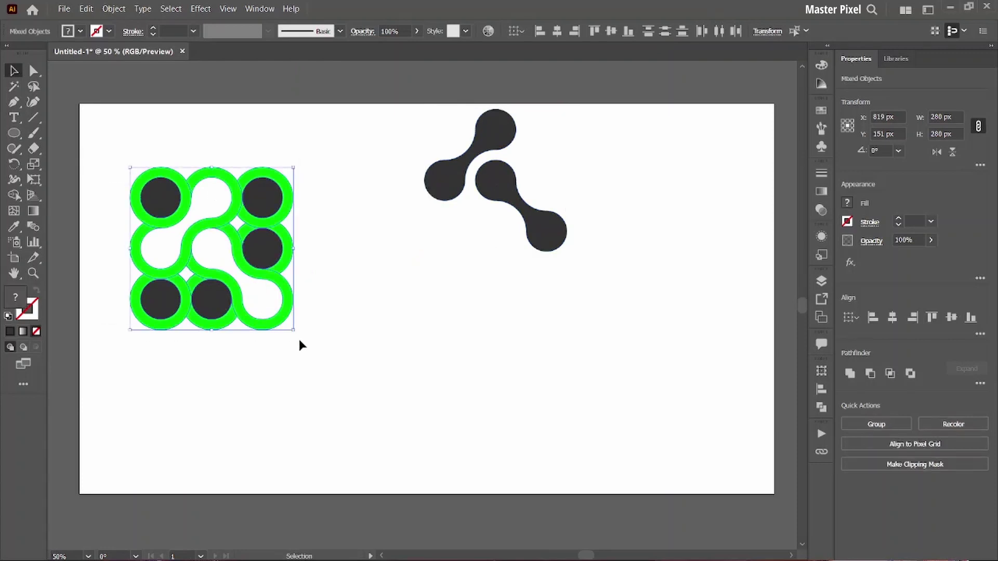
pyautogui.press('Delete')
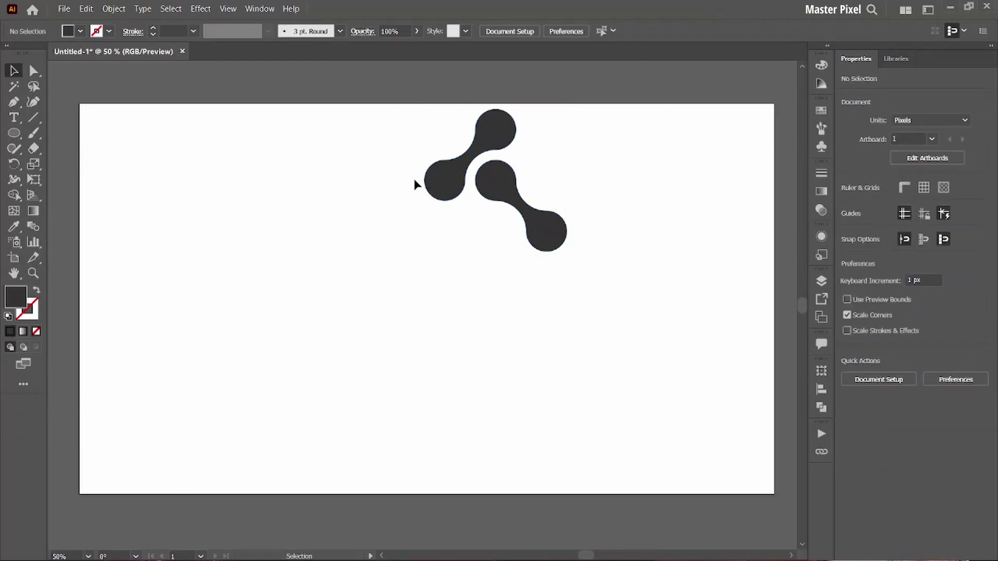
pyautogui.moveTo(477, 183); pyautogui.dragTo(192, 206)
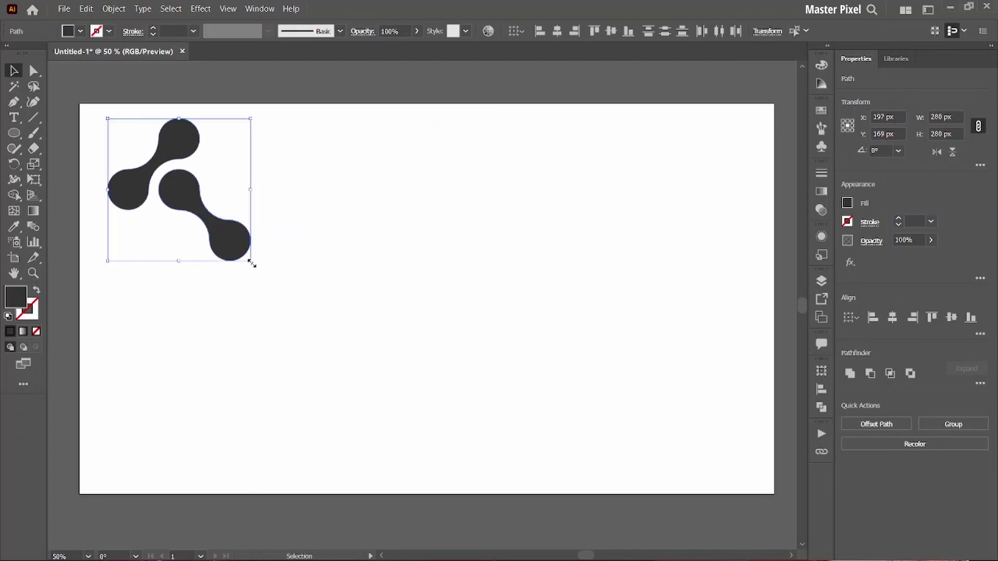
pyautogui.moveTo(251, 263); pyautogui.dragTo(164, 195)
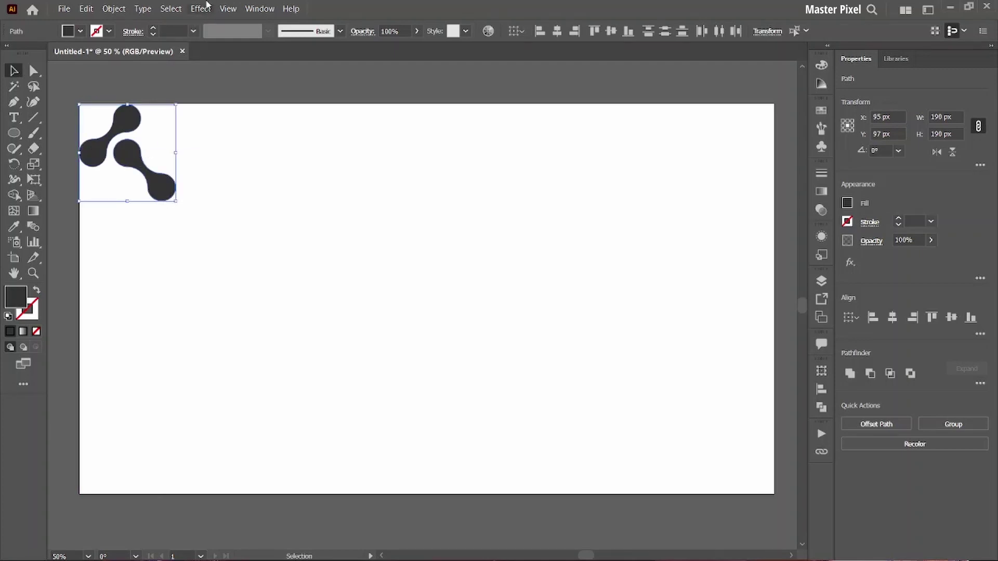
# Add a Transform effect to the tile with a 132 px horizontal move.
pyautogui.click(202, 8)
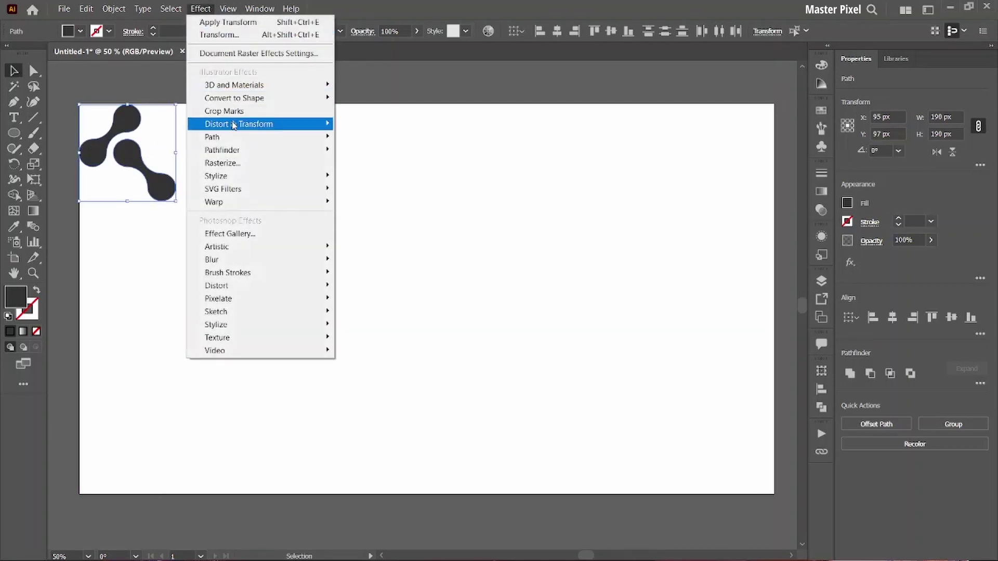
pyautogui.click(382, 165)
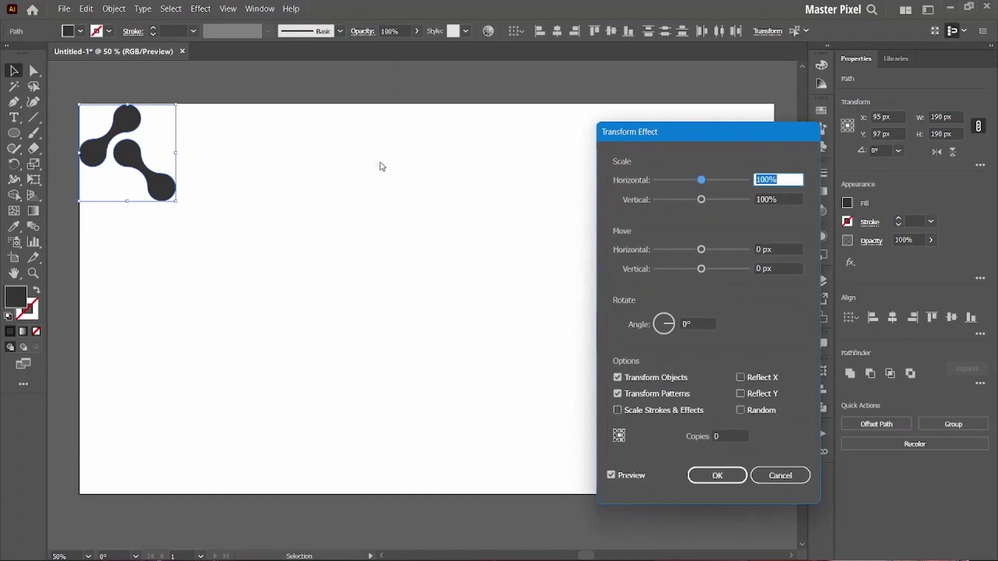
pyautogui.click(785, 248)
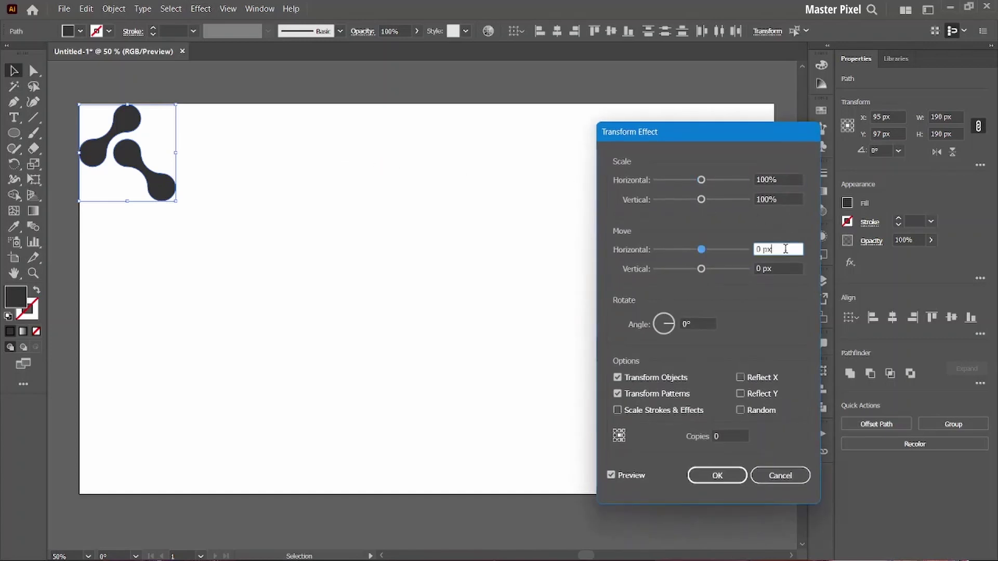
pyautogui.hotkey('shift', 'Up')
pyautogui.hotkey('shift', 'Up')
pyautogui.hotkey('shift', 'Up')
pyautogui.hotkey('shift', 'Up')
pyautogui.press('Up')
pyautogui.press('Up')
pyautogui.press('Up')
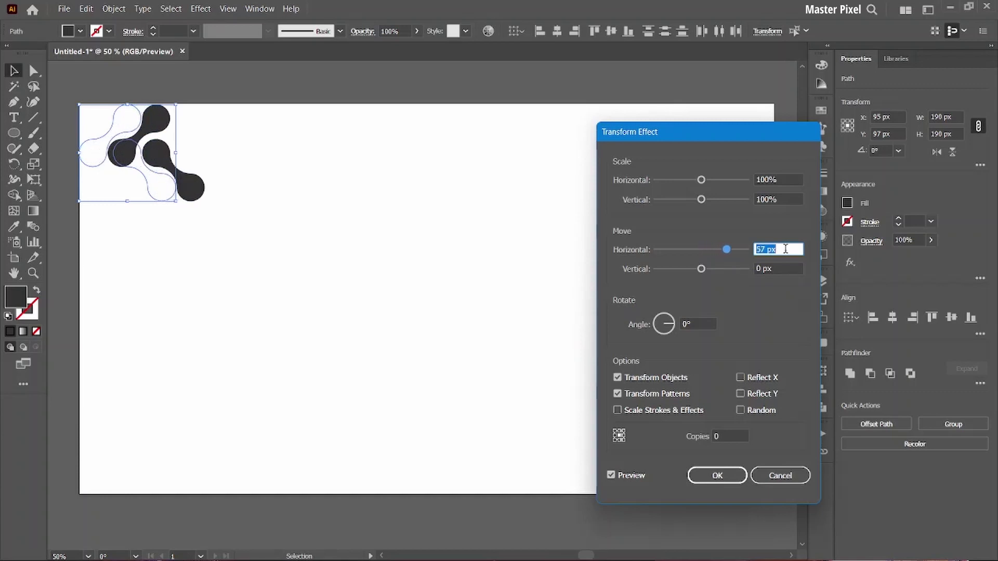
pyautogui.press('Up')
pyautogui.press('Up')
pyautogui.press('Up')
pyautogui.press('Up')
pyautogui.press('Up')
pyautogui.press('Up')
pyautogui.press('Up')
pyautogui.press('Up')
pyautogui.press('Up')
pyautogui.press('Up')
pyautogui.press('Up')
pyautogui.press('Up')
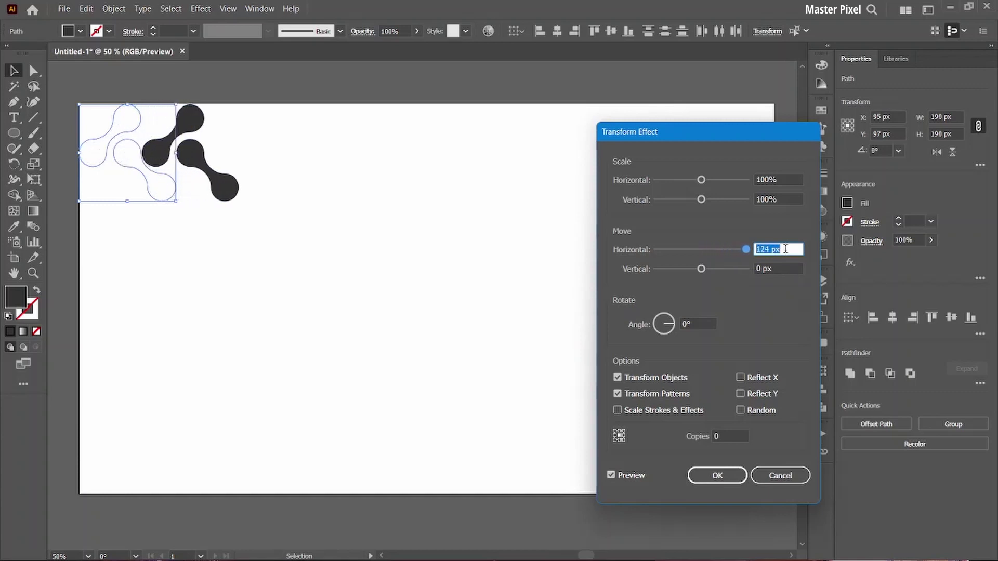
pyautogui.press('Up')
pyautogui.press('Up')
pyautogui.press('Up')
pyautogui.press('Up')
pyautogui.press('Up')
pyautogui.press('Up')
pyautogui.press('Up')
pyautogui.press('Up')
pyautogui.press('Up')
pyautogui.press('Up')
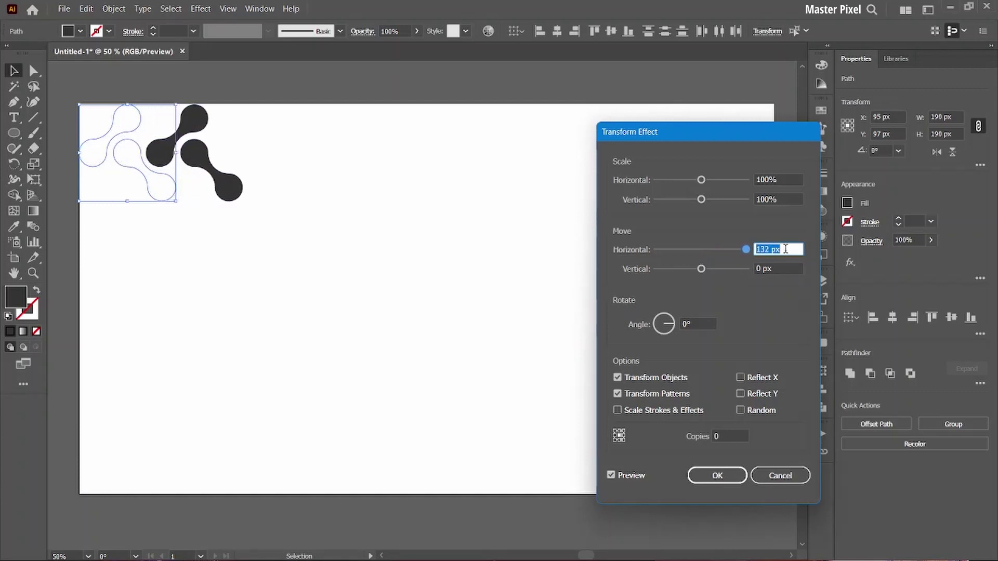
pyautogui.press('Up')
pyautogui.press('Down')
# Raise the copy count so the tile repeats across the artboard's top row, and confirm.
pyautogui.click(726, 436)
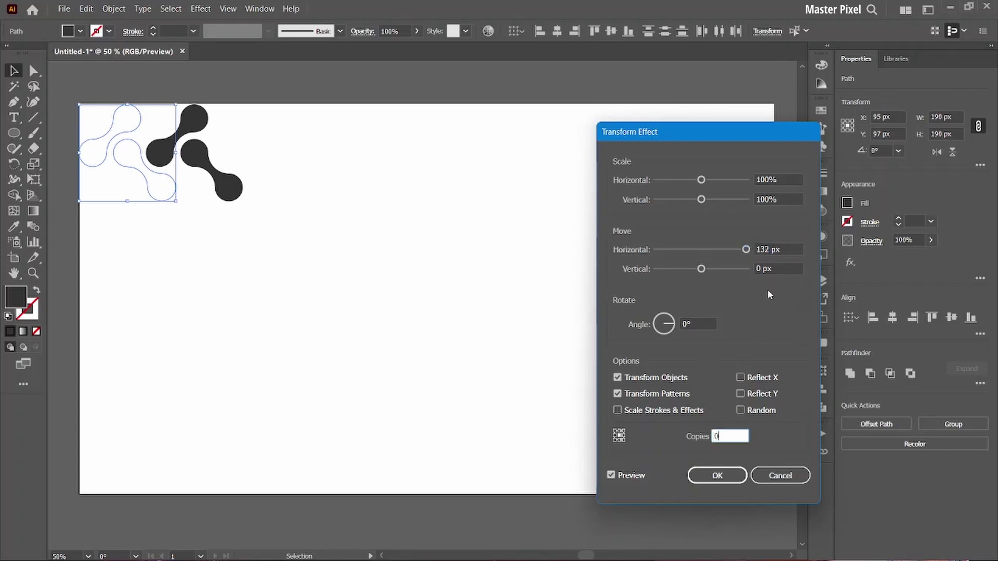
pyautogui.press('Up')
pyautogui.press('Up')
pyautogui.press('Up')
pyautogui.press('Up')
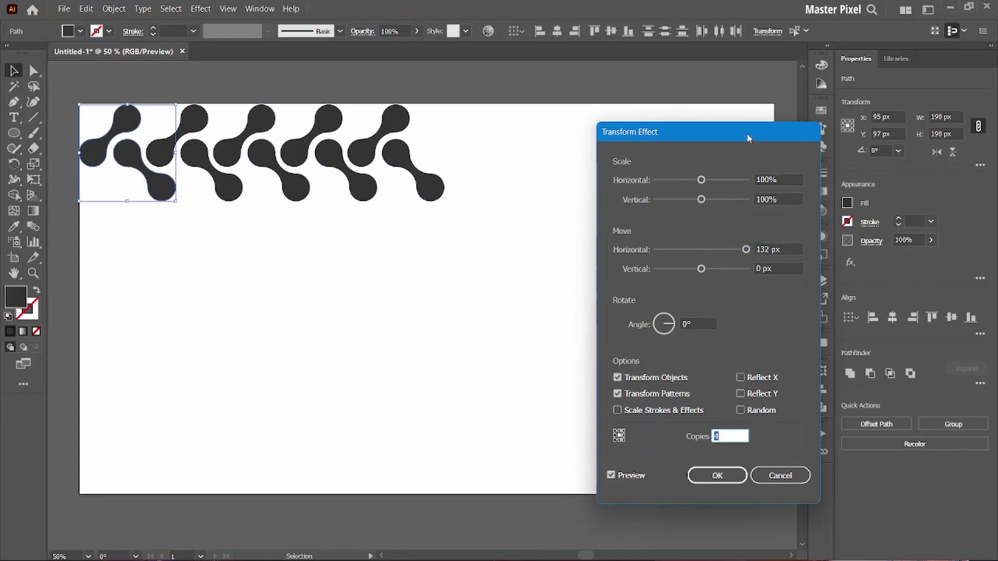
pyautogui.moveTo(746, 132); pyautogui.dragTo(928, 266)
pyautogui.press('Up')
pyautogui.press('Up')
pyautogui.press('Up')
pyautogui.press('Up')
pyautogui.press('Up')
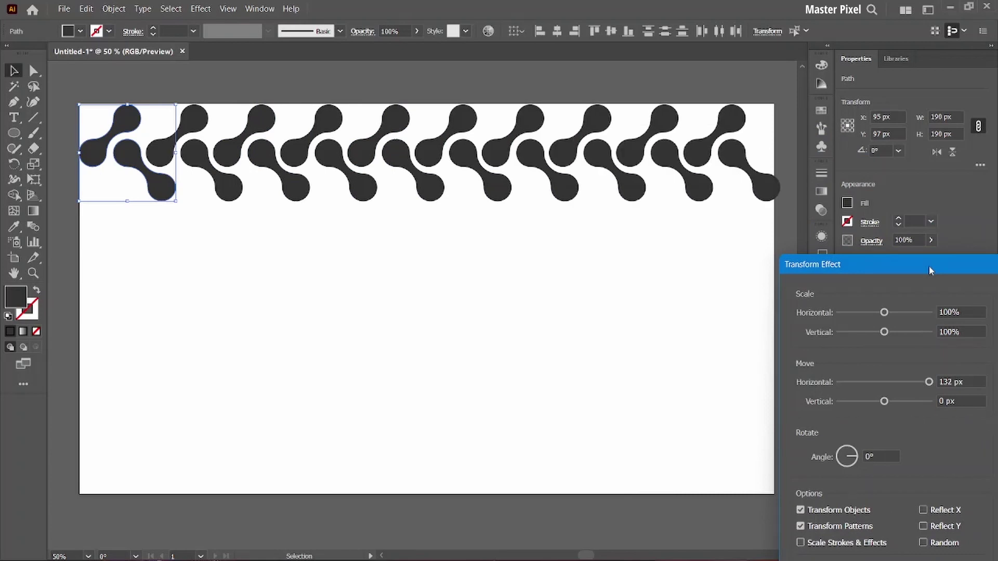
pyautogui.press('Up')
pyautogui.moveTo(918, 268); pyautogui.dragTo(663, 39)
pyautogui.click(647, 378)
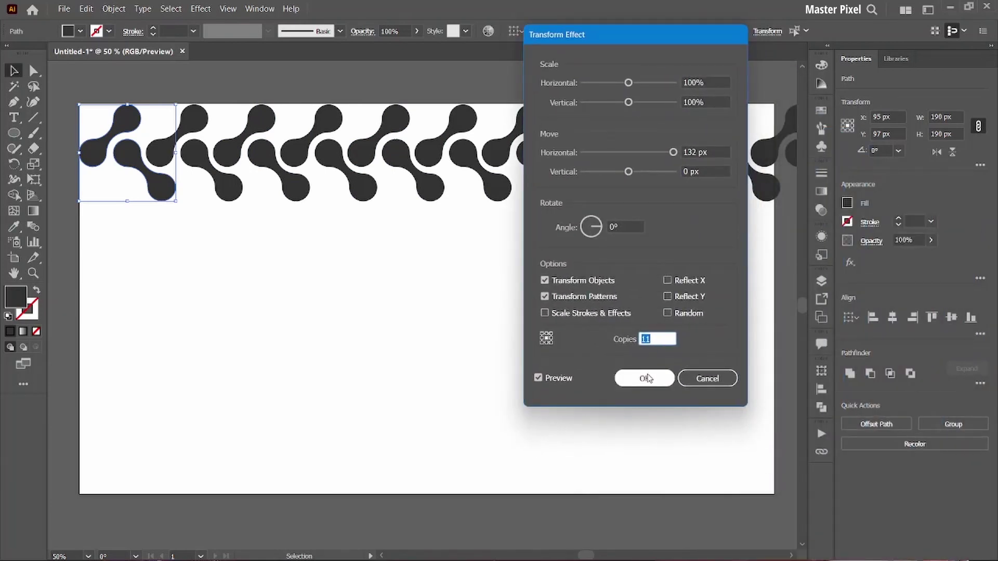
pyautogui.click(646, 378)
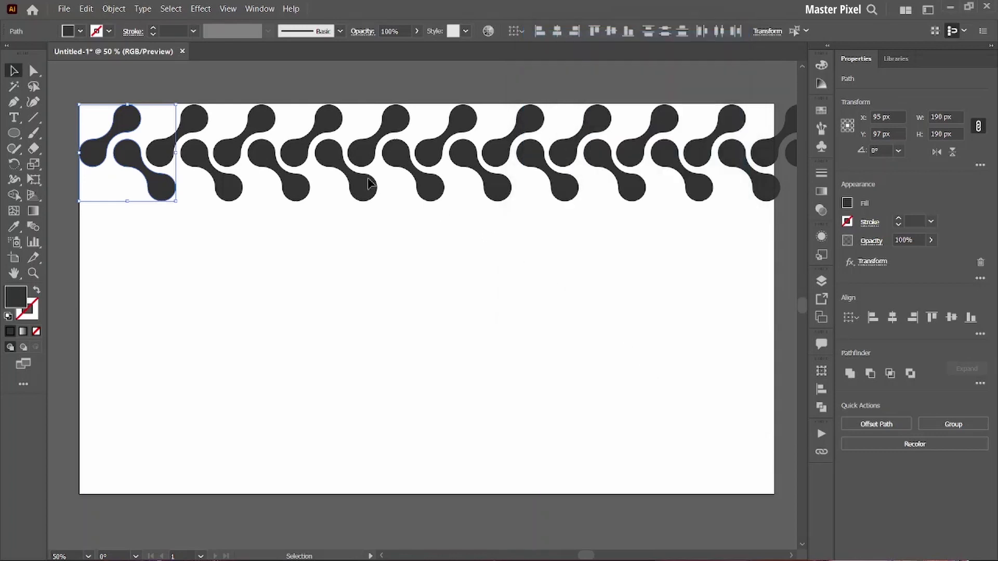
# Add a second Transform effect with a 132 px vertical move.
pyautogui.click(206, 9)
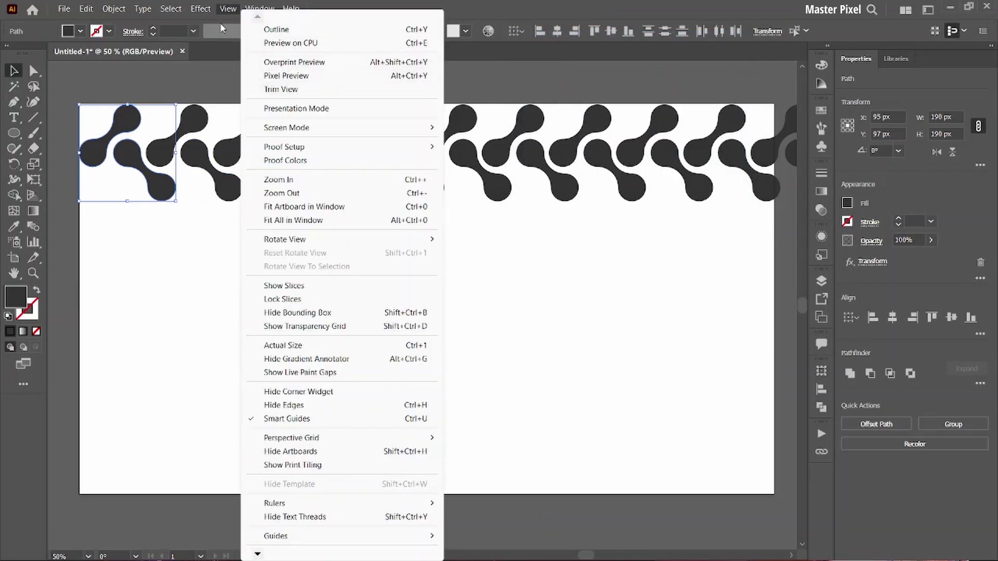
pyautogui.moveTo(238, 124)
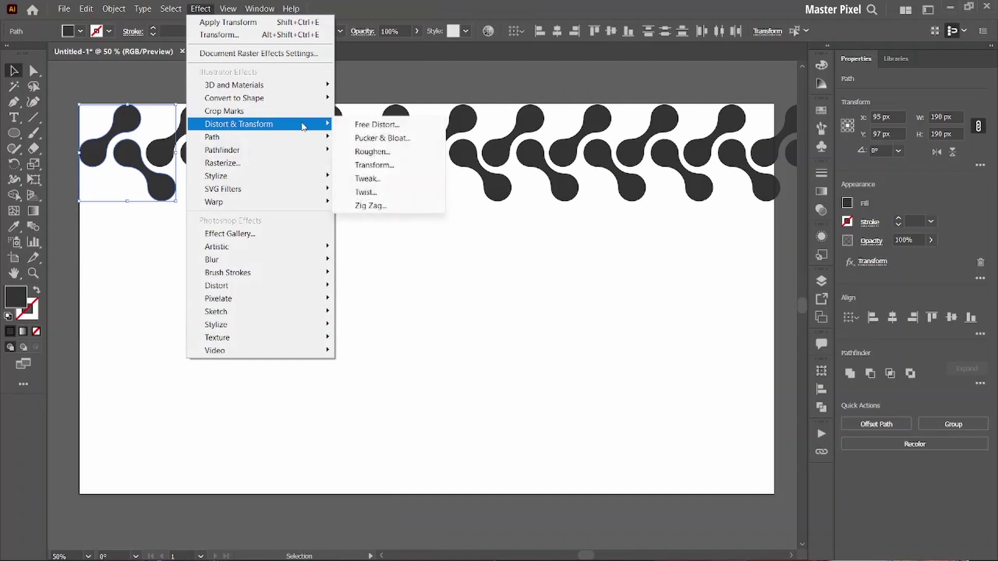
pyautogui.click(380, 166)
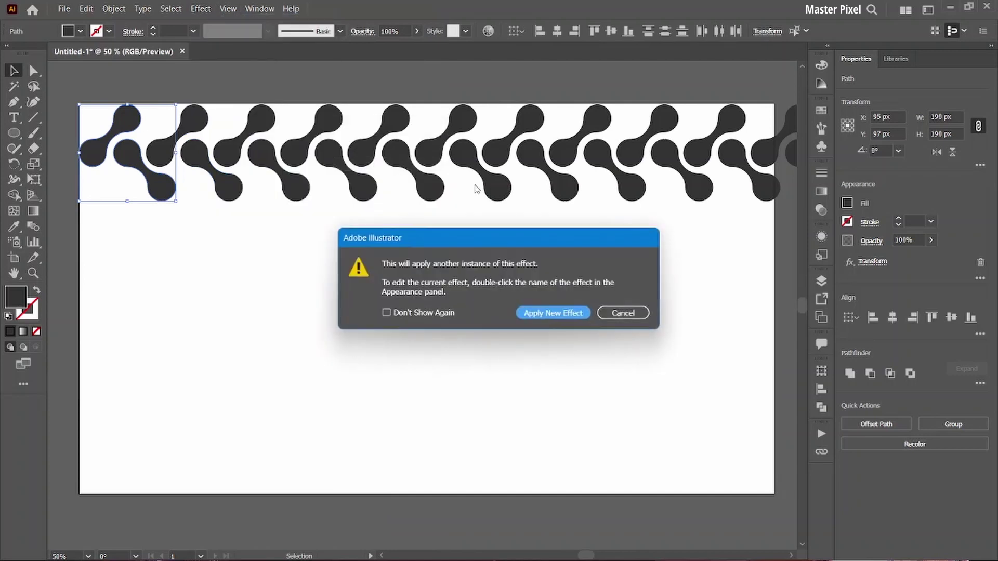
pyautogui.click(546, 315)
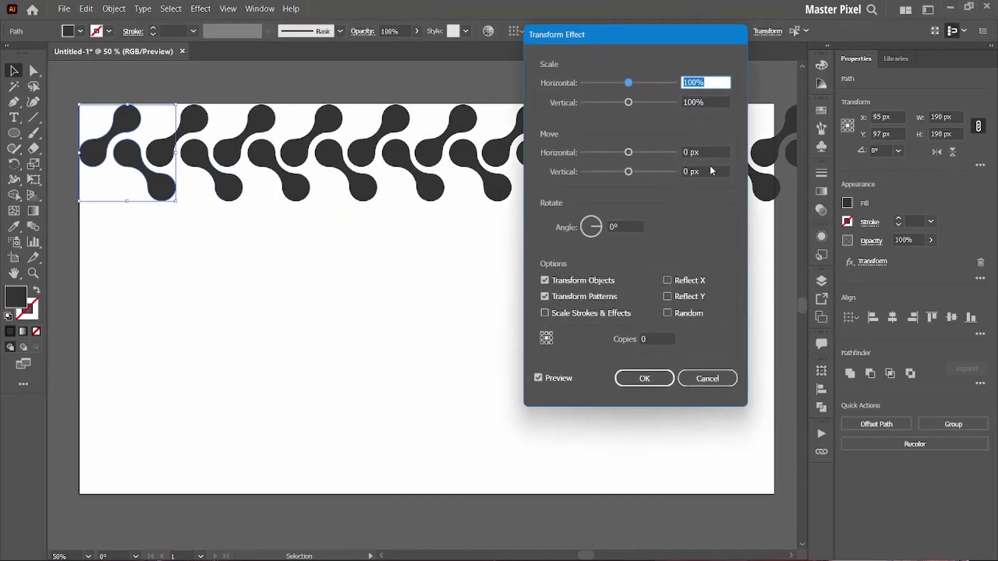
pyautogui.moveTo(711, 170); pyautogui.dragTo(680, 171)
pyautogui.hotkey('shift', 'Up')
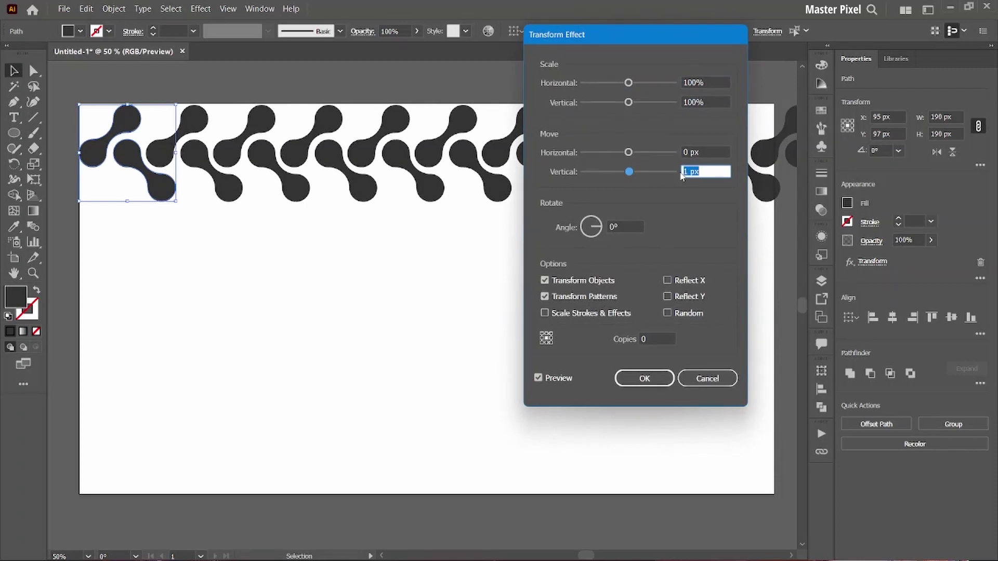
pyautogui.hotkey('shift', 'Up')
pyautogui.hotkey('shift', 'Up')
pyautogui.hotkey('shift', 'Up')
pyautogui.press('Up')
pyautogui.press('Up')
pyautogui.press('Up')
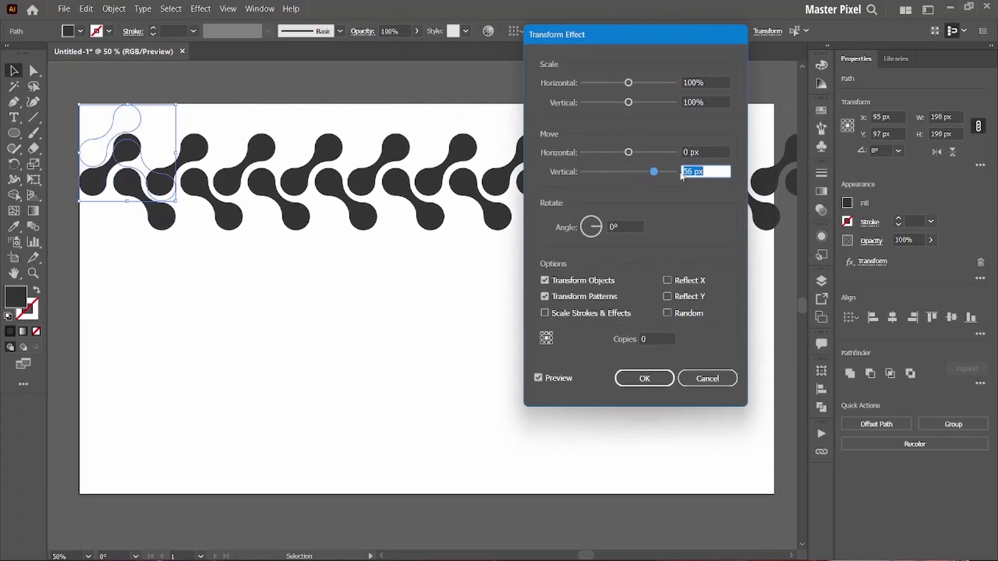
pyautogui.press('Up')
pyautogui.press('Up')
pyautogui.press('Up')
pyautogui.press('Up')
pyautogui.press('Up')
pyautogui.press('Up')
pyautogui.press('Up')
pyautogui.press('Up')
pyautogui.press('Up')
pyautogui.press('Up')
pyautogui.press('Up')
pyautogui.press('Up')
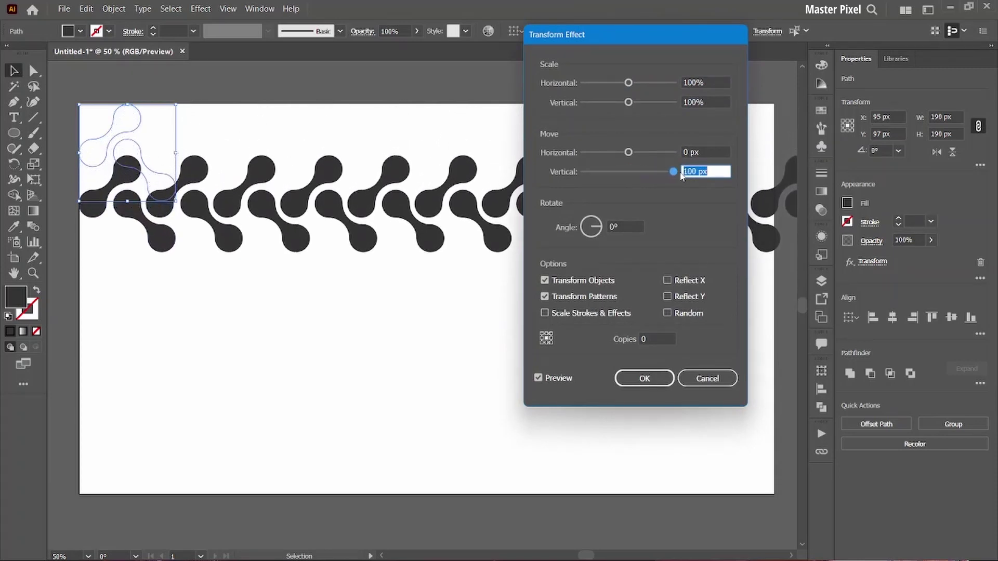
pyautogui.press('Up')
pyautogui.press('Up')
pyautogui.press('Up')
pyautogui.press('Up')
pyautogui.press('Up')
pyautogui.press('Up')
pyautogui.press('Up')
pyautogui.press('Up')
pyautogui.press('Up')
pyautogui.press('Up')
pyautogui.press('Up')
pyautogui.press('Up')
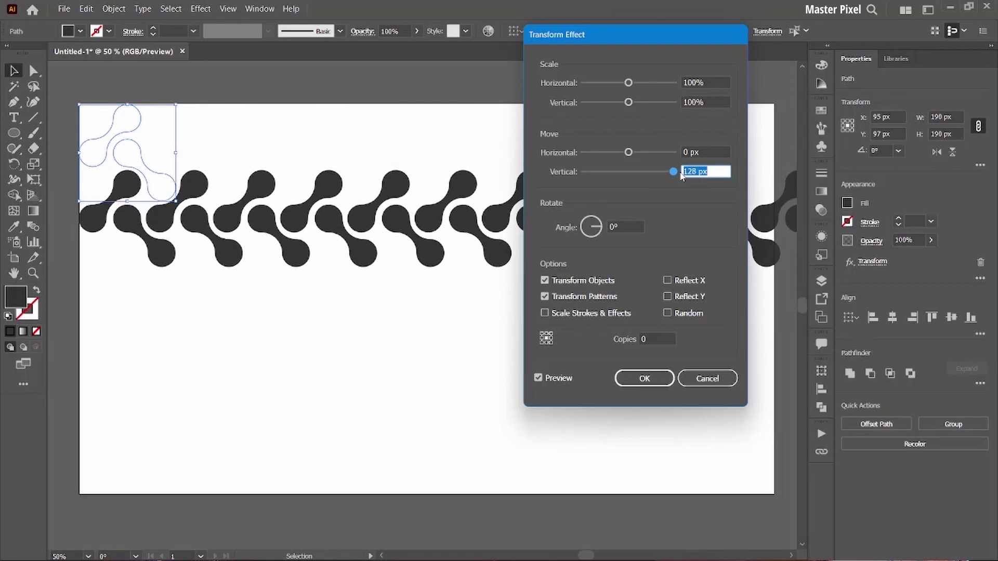
pyautogui.press('Up')
pyautogui.press('Up')
pyautogui.press('Up')
pyautogui.press('Down')
pyautogui.press('Down')
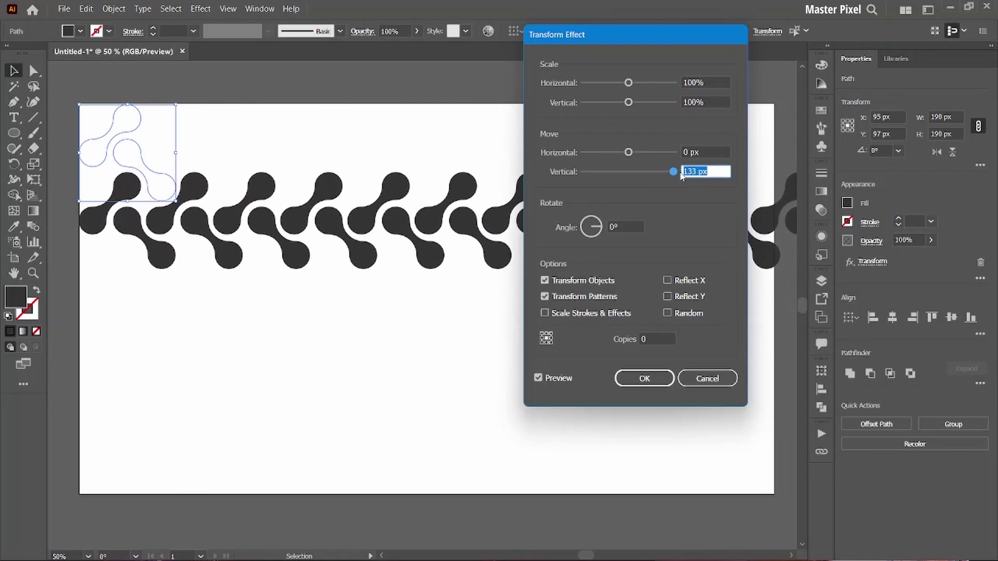
pyautogui.press('Down')
pyautogui.press('Down')
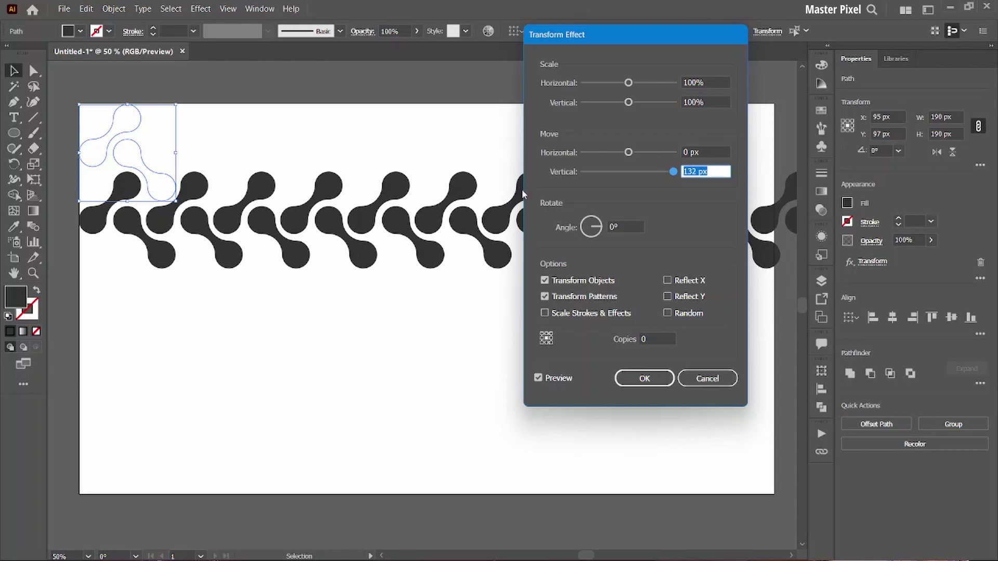
# Set the vertical copies to 5 and apply, filling the artboard with rows.
pyautogui.click(654, 339)
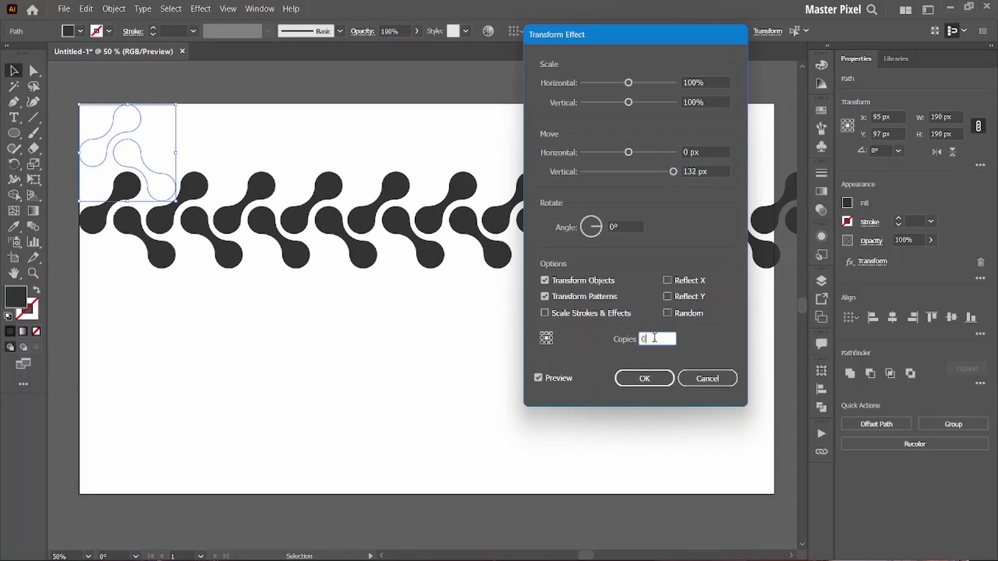
pyautogui.press('Up')
pyautogui.press('Up')
pyautogui.press('Up')
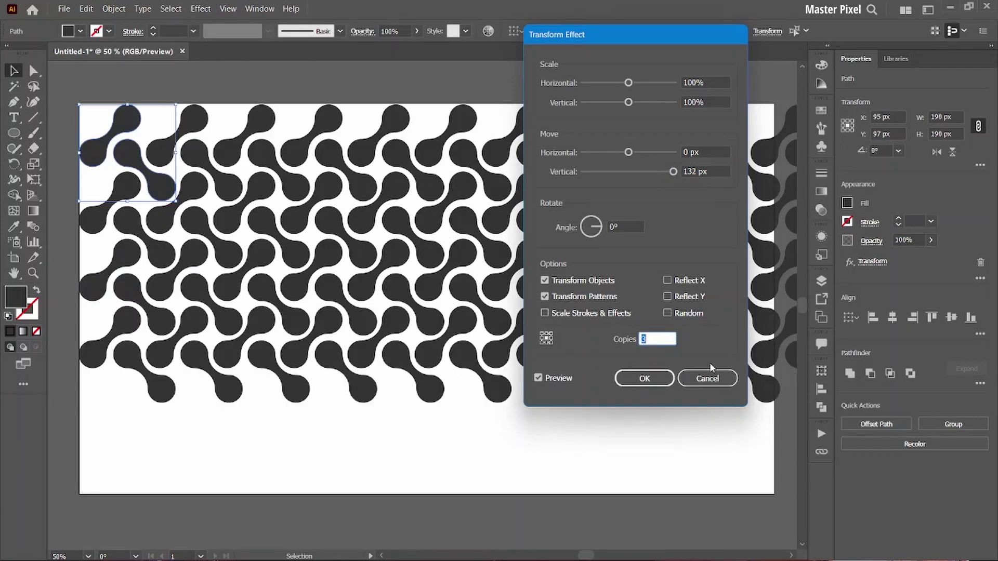
pyautogui.press('Up')
pyautogui.press('Up')
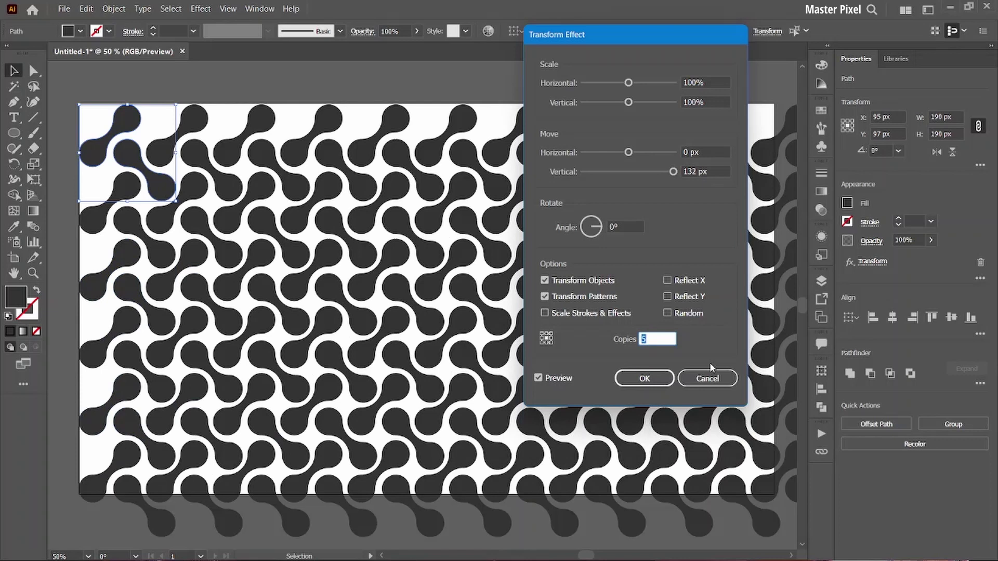
pyautogui.press('Up')
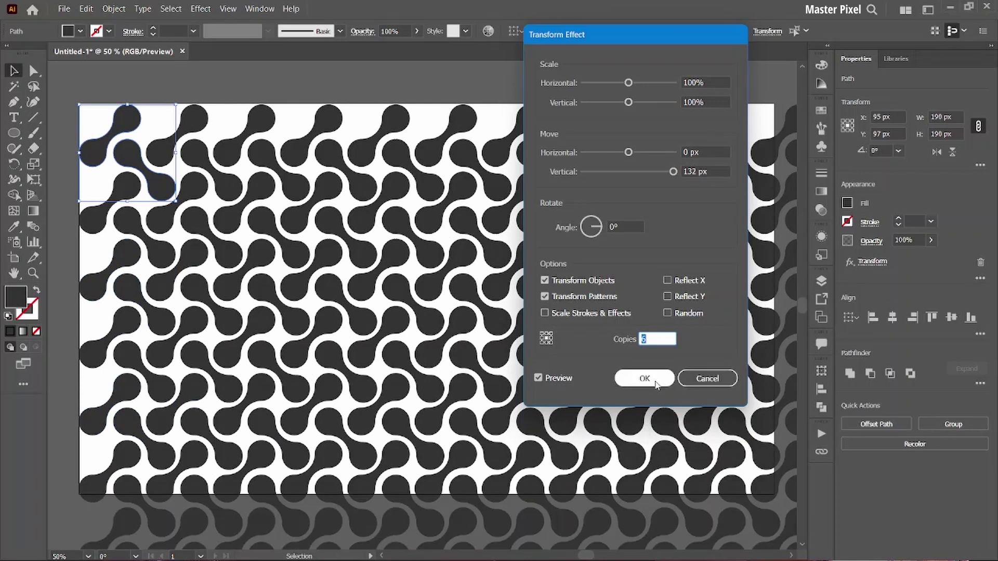
pyautogui.click(644, 379)
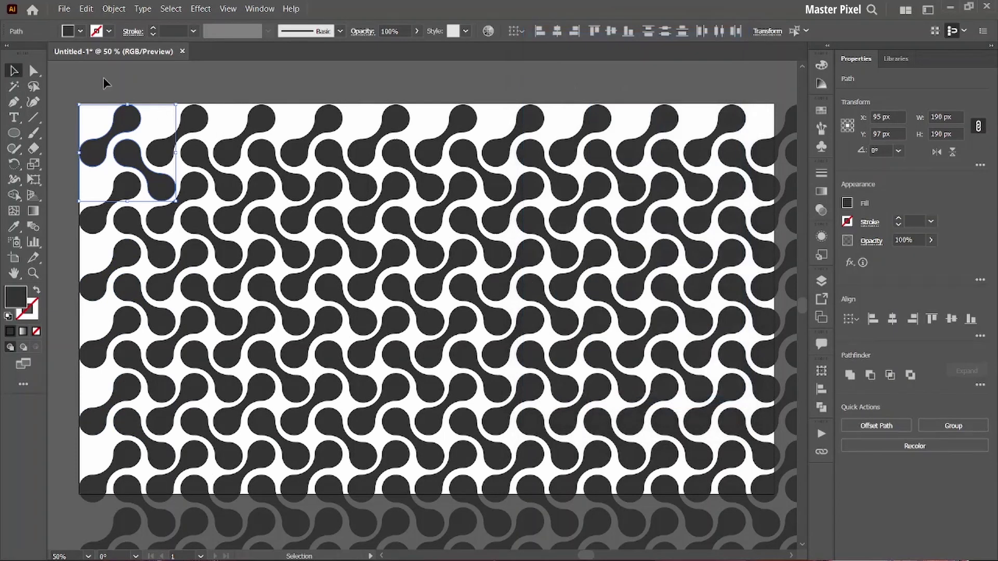
# Expand the repeated pattern's appearance into a group of real blob shapes.
pyautogui.click(114, 8)
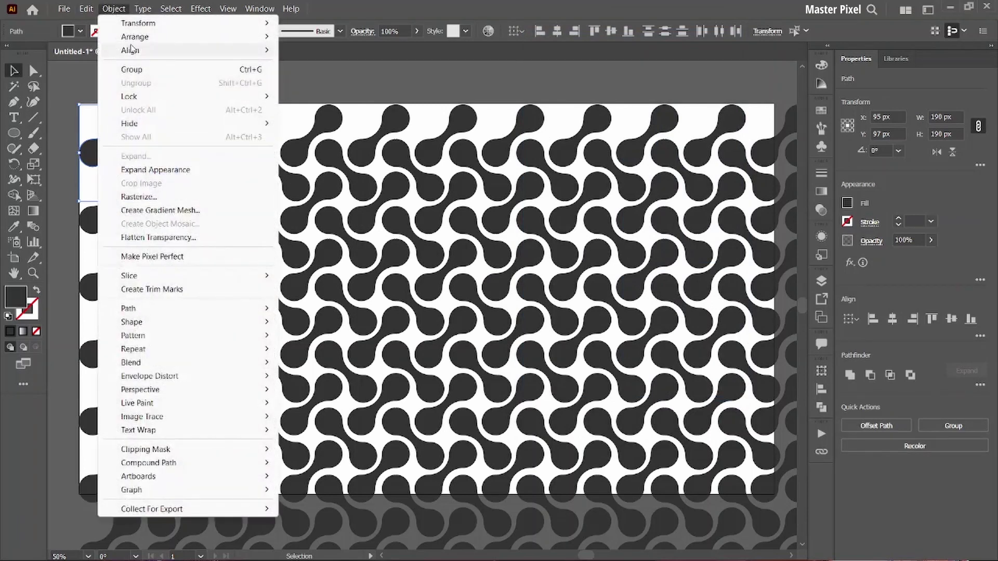
pyautogui.click(156, 169)
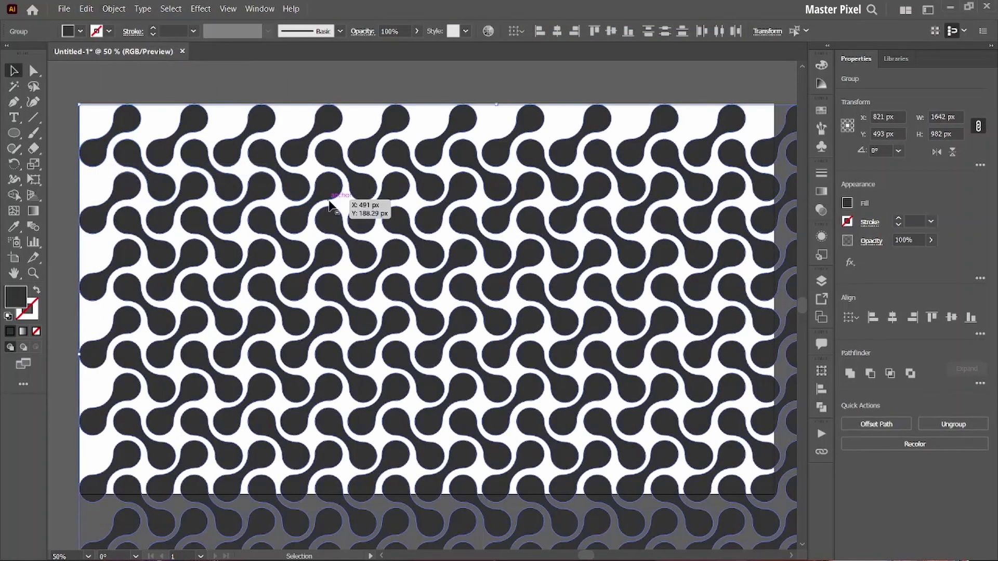
pyautogui.scroll(-1, 329, 204)
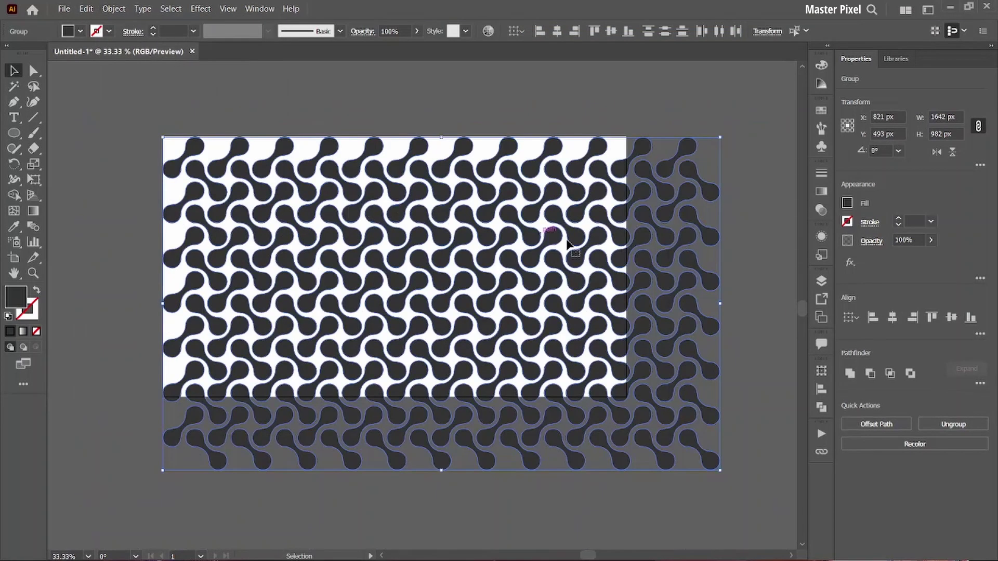
# Centre the 1642 × 982 px pattern group horizontally and vertically on the artboard, then deselect it.
pyautogui.click(893, 318)
pyautogui.hotkey('ctrl', 'z')
pyautogui.rightClick(662, 332)
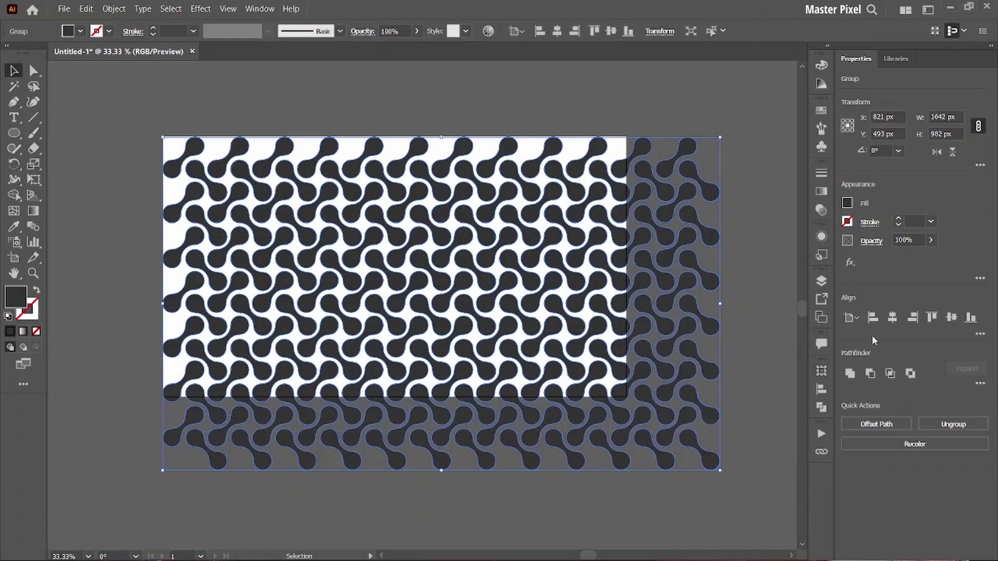
pyautogui.click(891, 317)
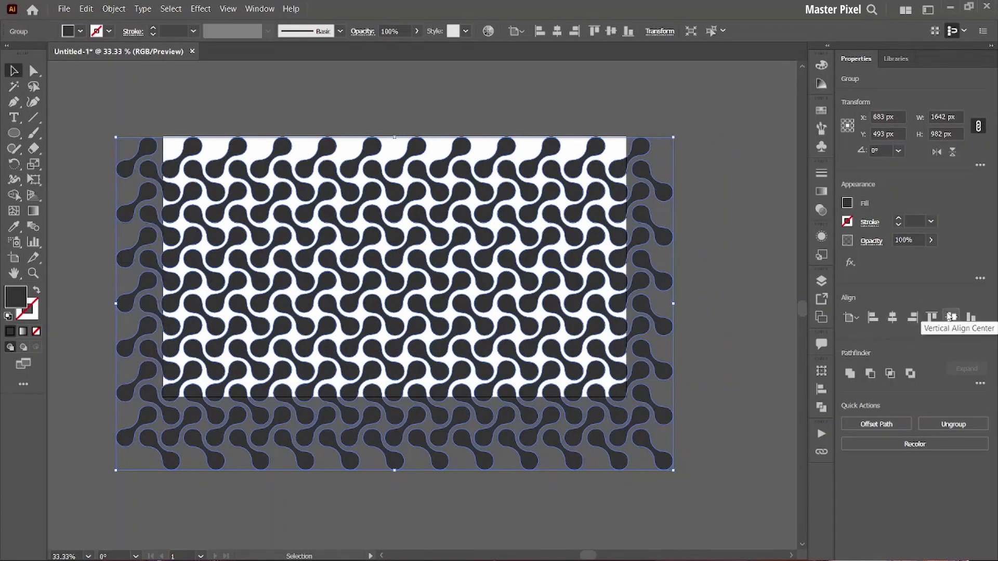
pyautogui.click(950, 316)
pyautogui.click(729, 266)
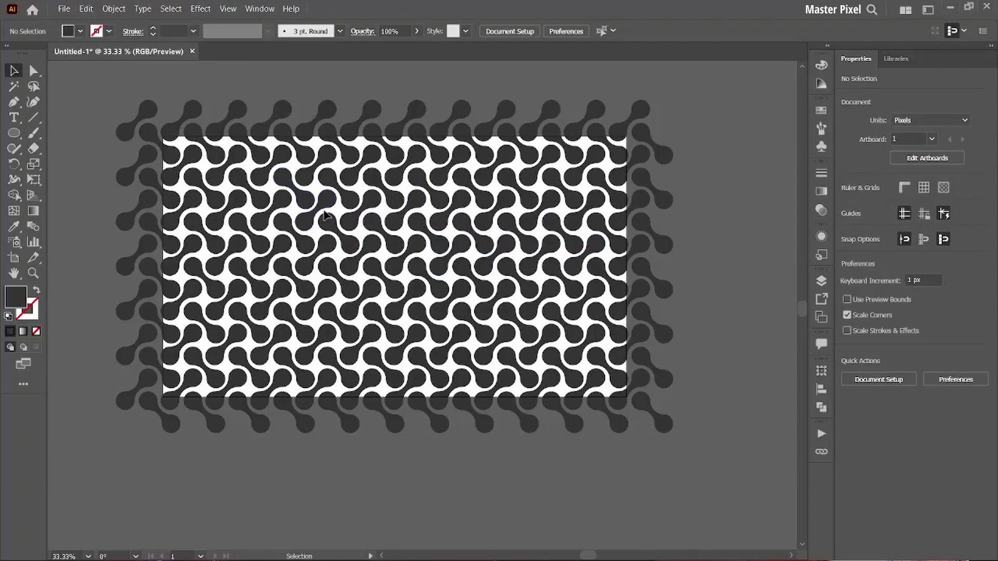
pyautogui.scroll(1, 329, 213)
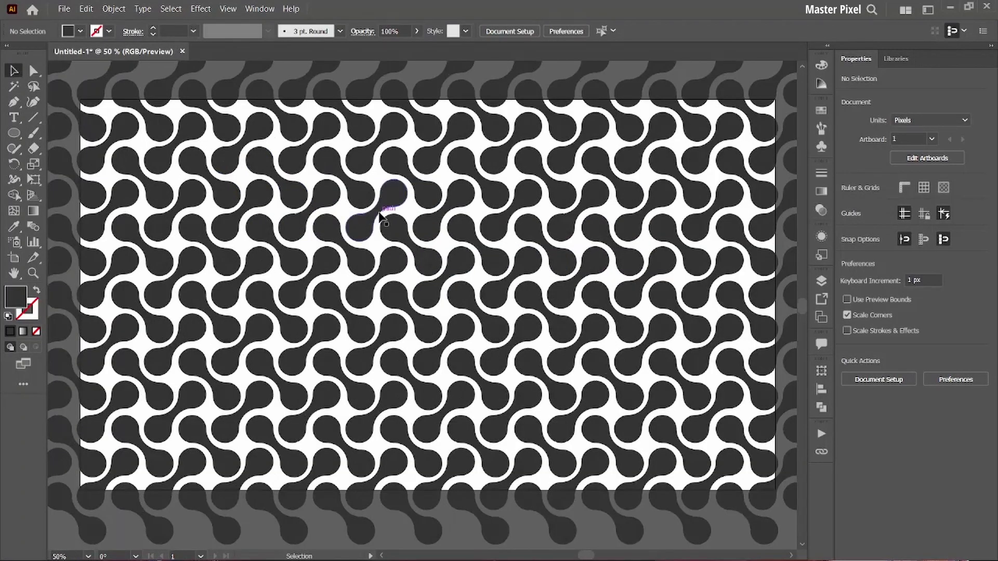
pyautogui.scroll(1, 381, 214)
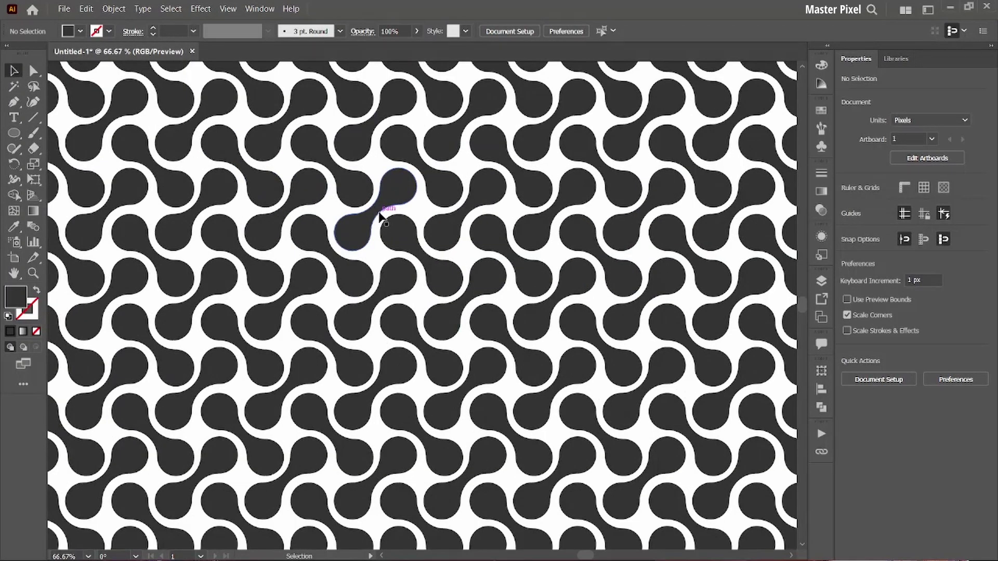